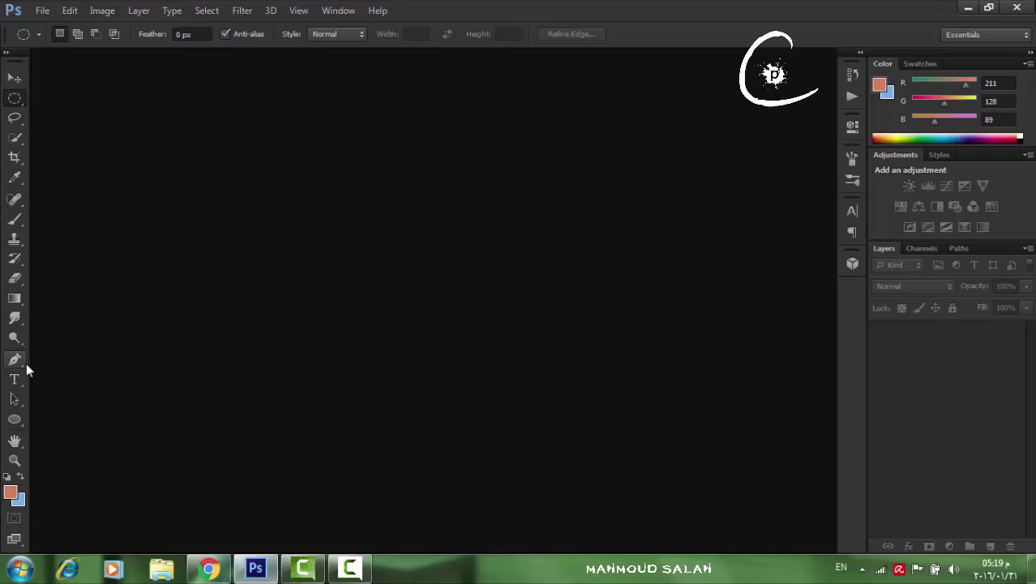
pyautogui.click(14, 78)
pyautogui.hotkey('ctrl', 'n')
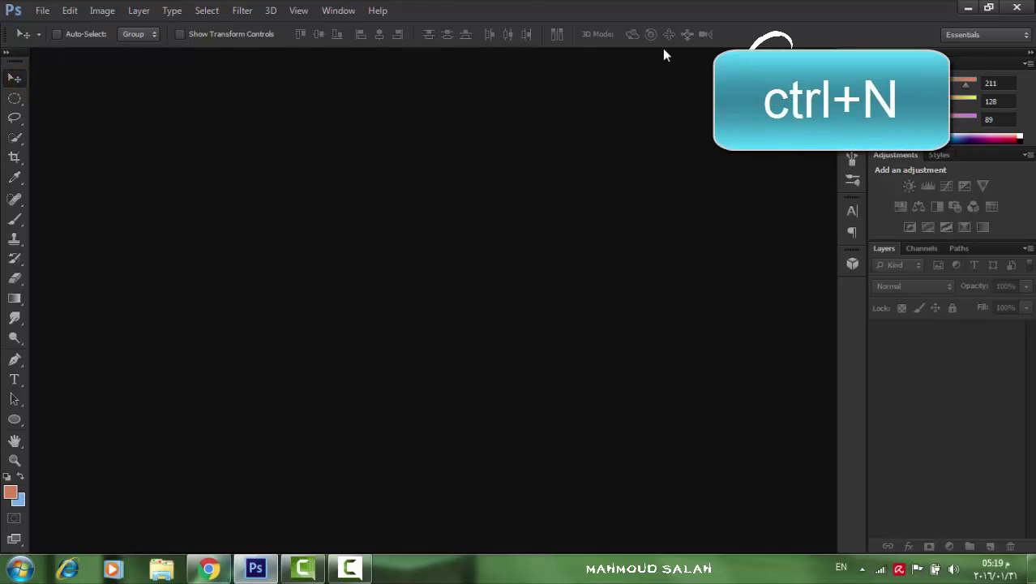
pyautogui.click(15, 98)
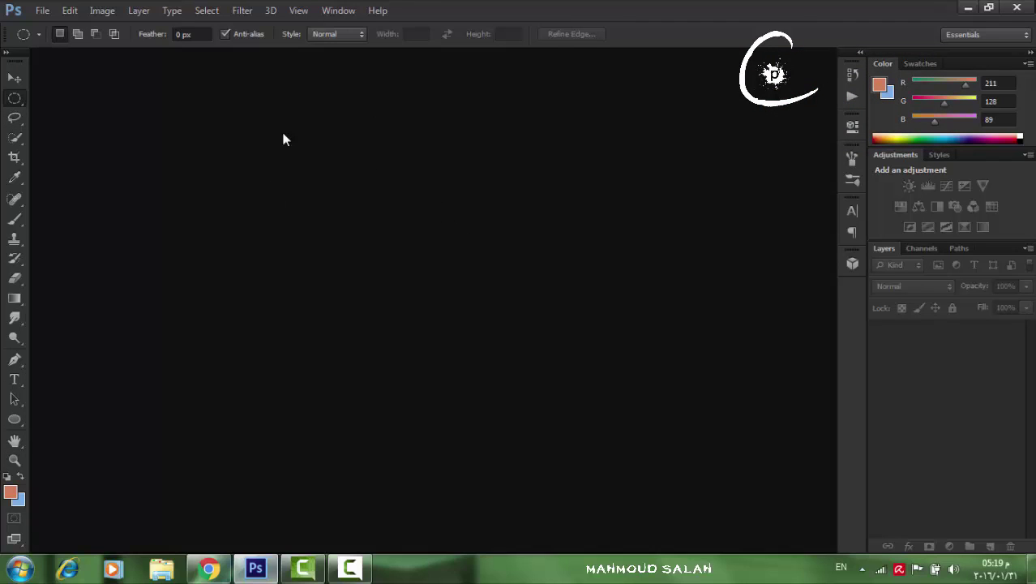
pyautogui.click(47, 12)
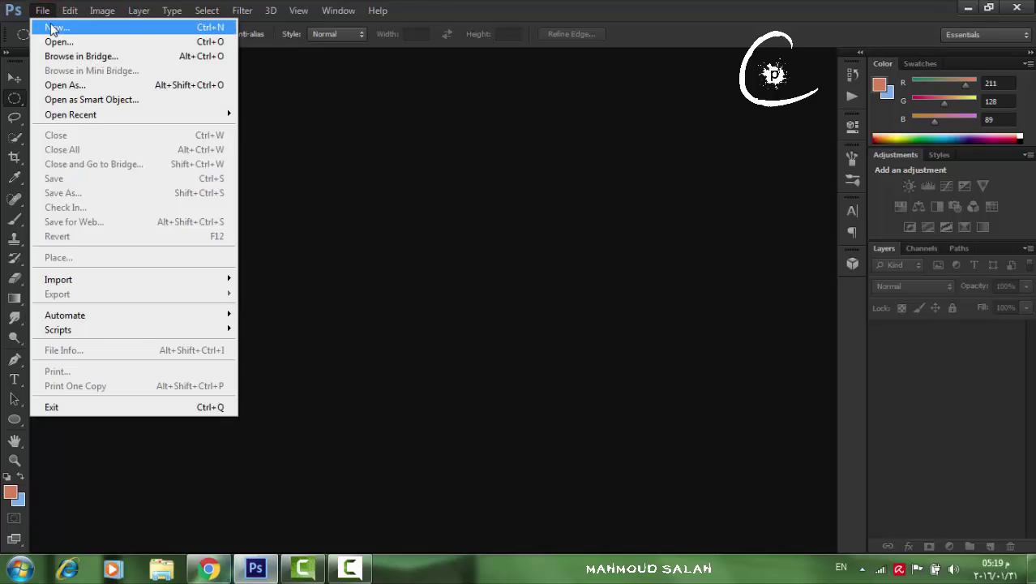
pyautogui.click(52, 29)
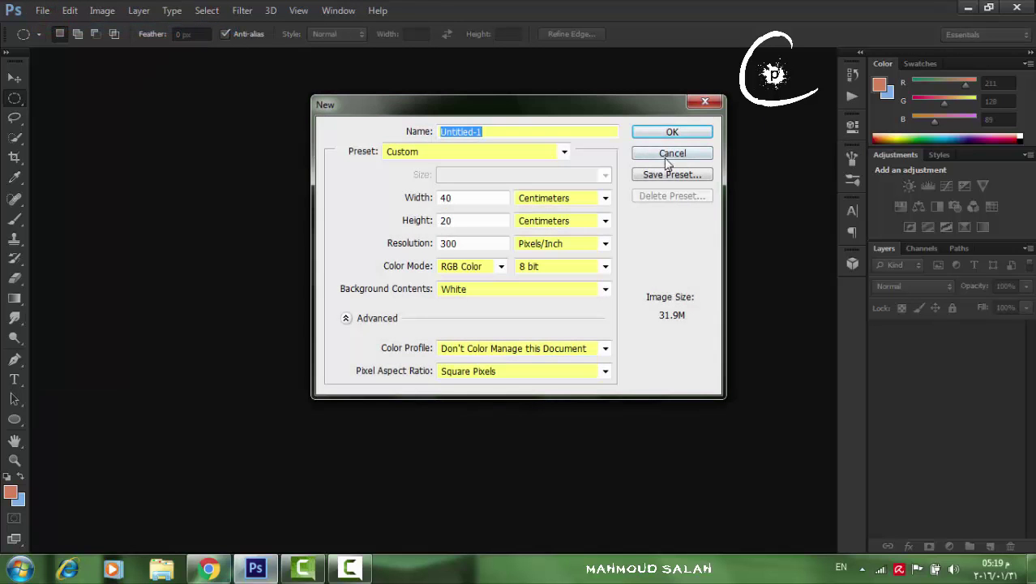
pyautogui.click(667, 156)
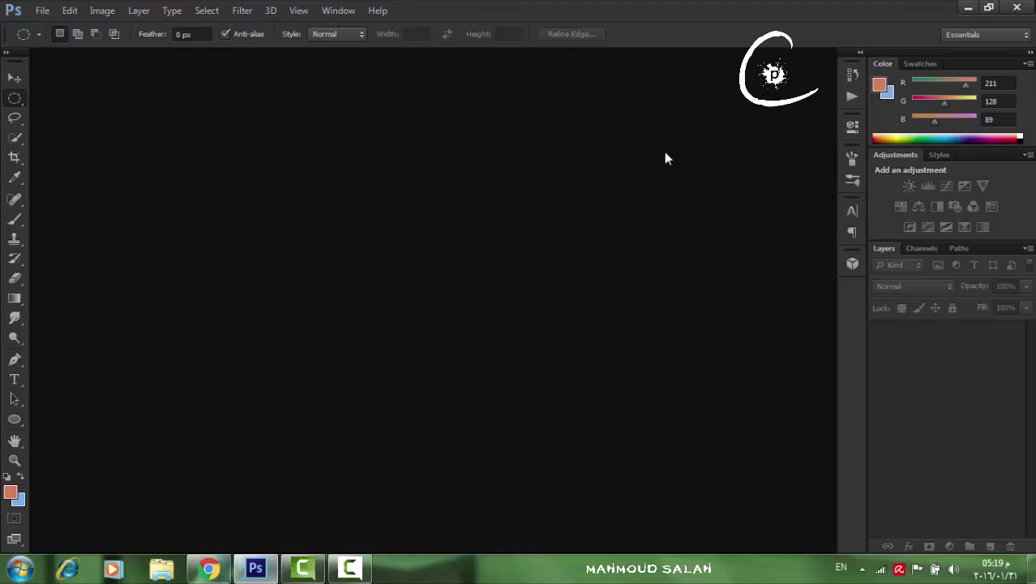
# Start a new document and name it "creative photographer"
pyautogui.hotkey('ctrl', 'n')
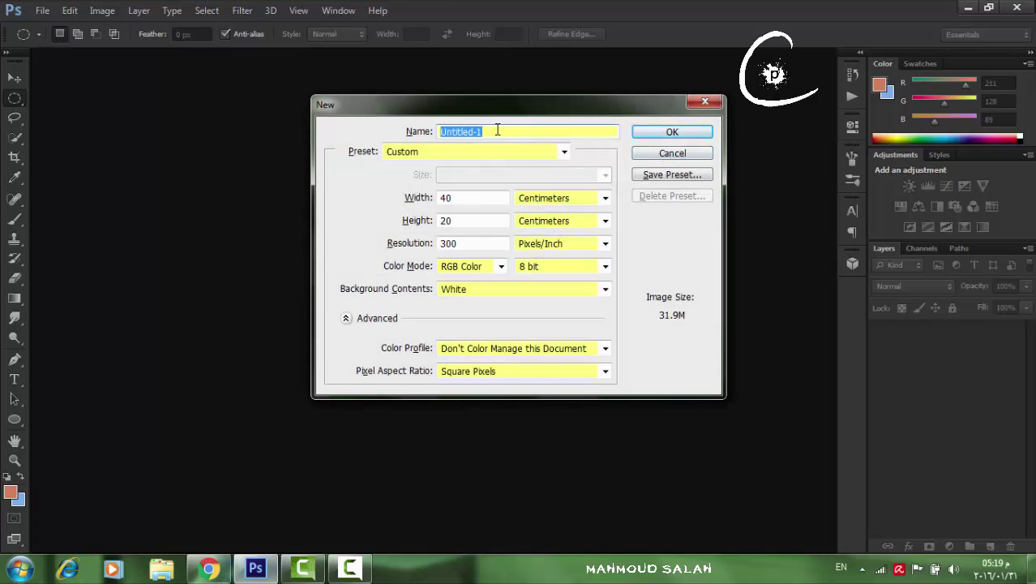
pyautogui.doubleClick(506, 132)
pyautogui.write('creative photographer')
# Try the Default Photoshop Size preset for the new document and look through the available width units
pyautogui.click(417, 151)
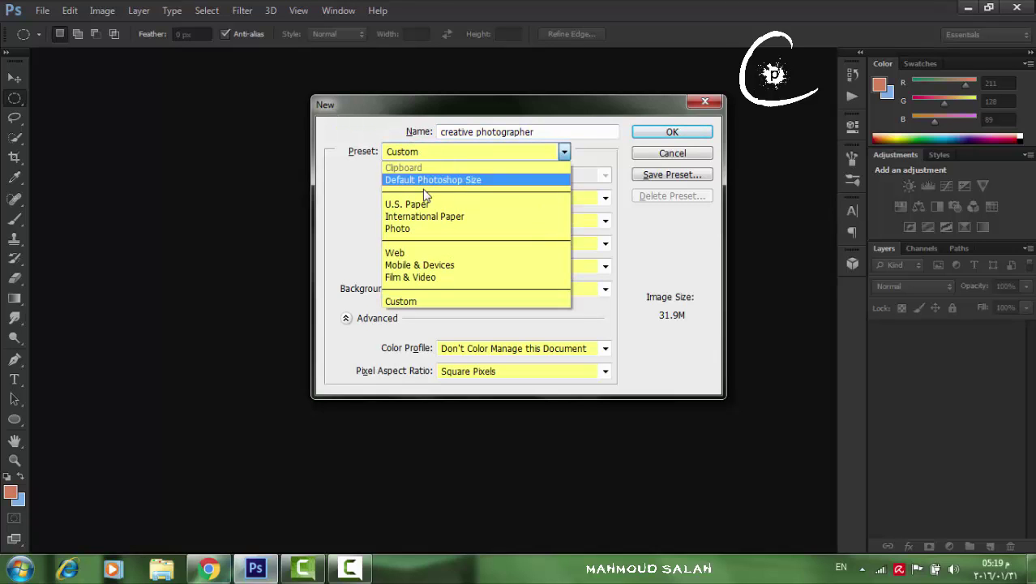
pyautogui.click(428, 179)
pyautogui.moveTo(477, 198); pyautogui.dragTo(432, 229)
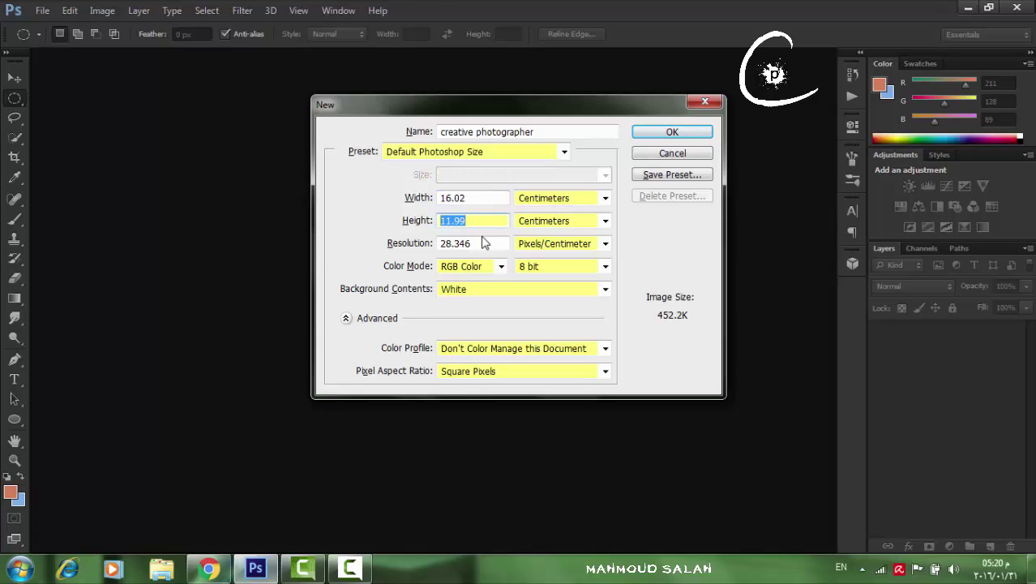
pyautogui.doubleClick(476, 196)
pyautogui.click(476, 219)
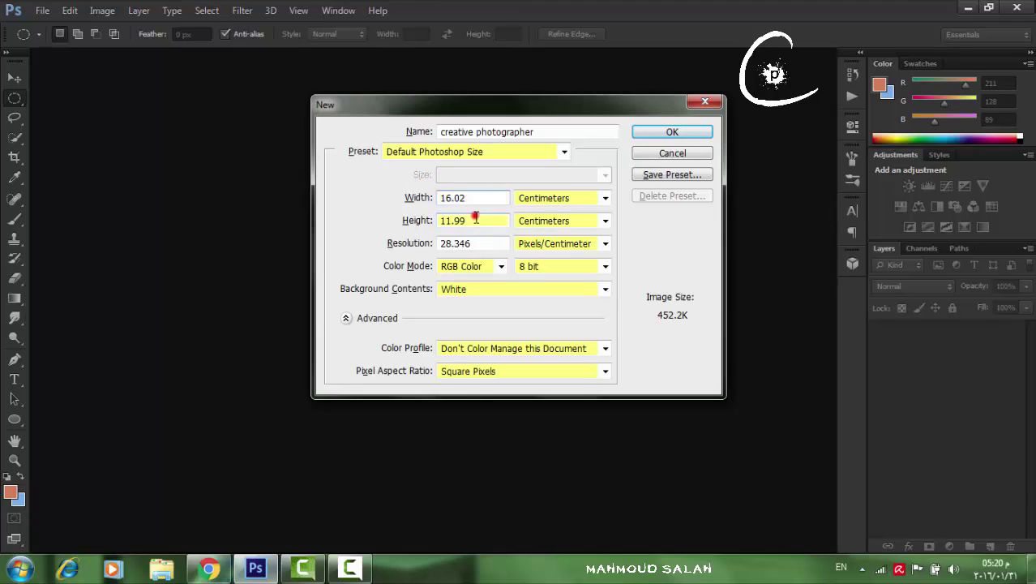
pyautogui.doubleClick(476, 219)
pyautogui.click(548, 200)
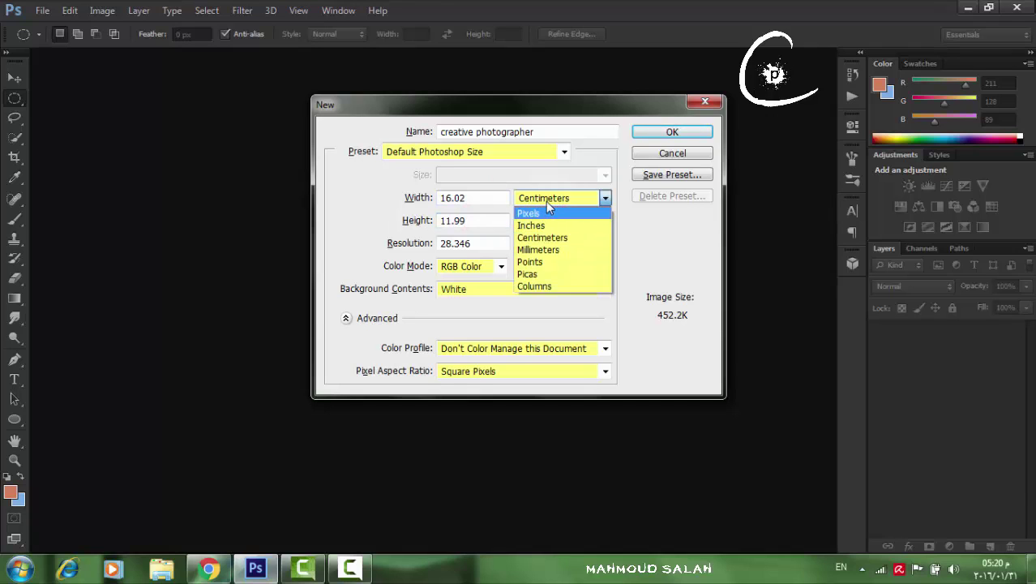
pyautogui.click(547, 203)
# Try the U.S. Paper and International Paper presets and look through the international paper sizes
pyautogui.click(440, 152)
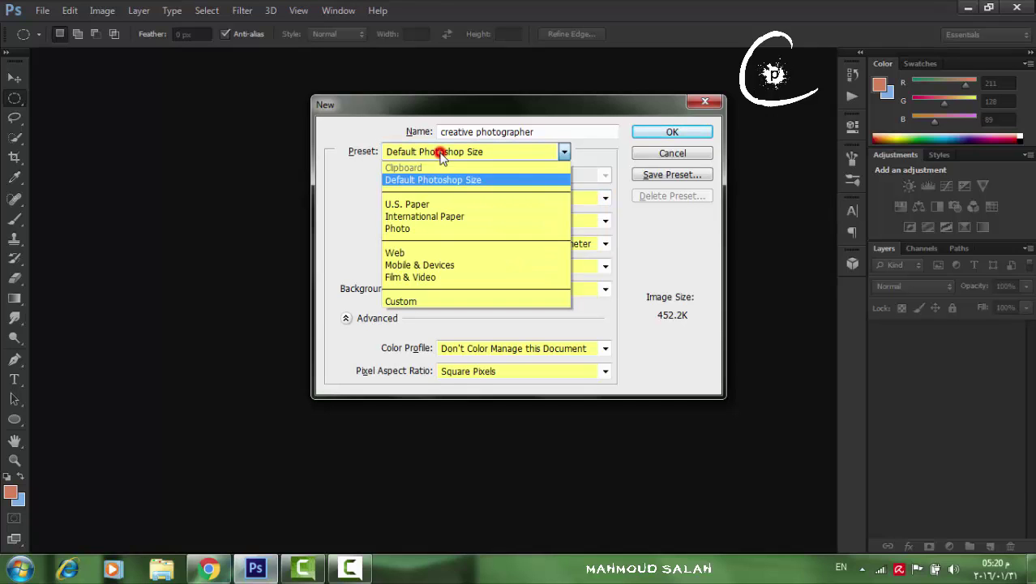
pyautogui.click(435, 206)
pyautogui.click(506, 153)
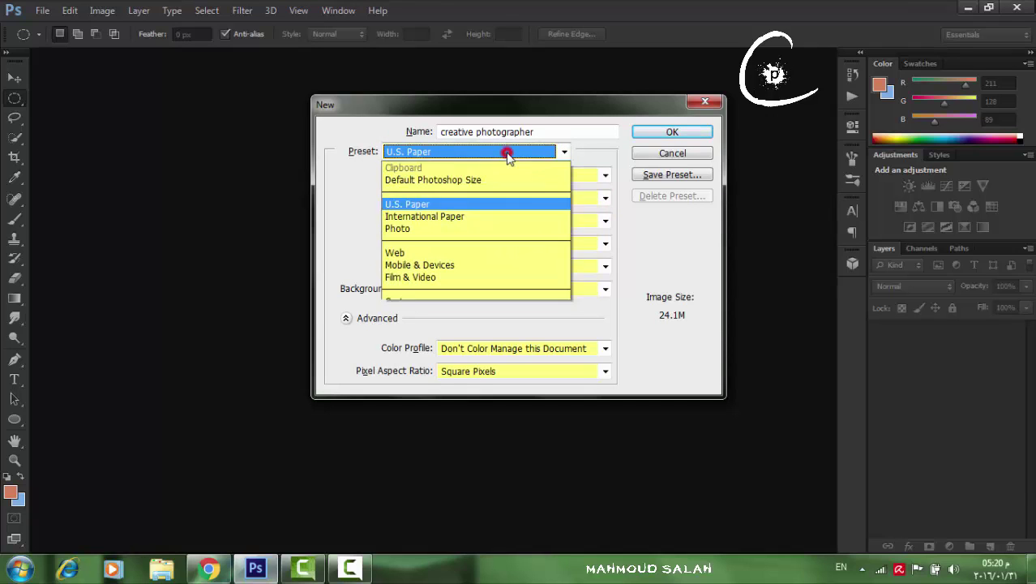
pyautogui.click(393, 217)
pyautogui.click(468, 171)
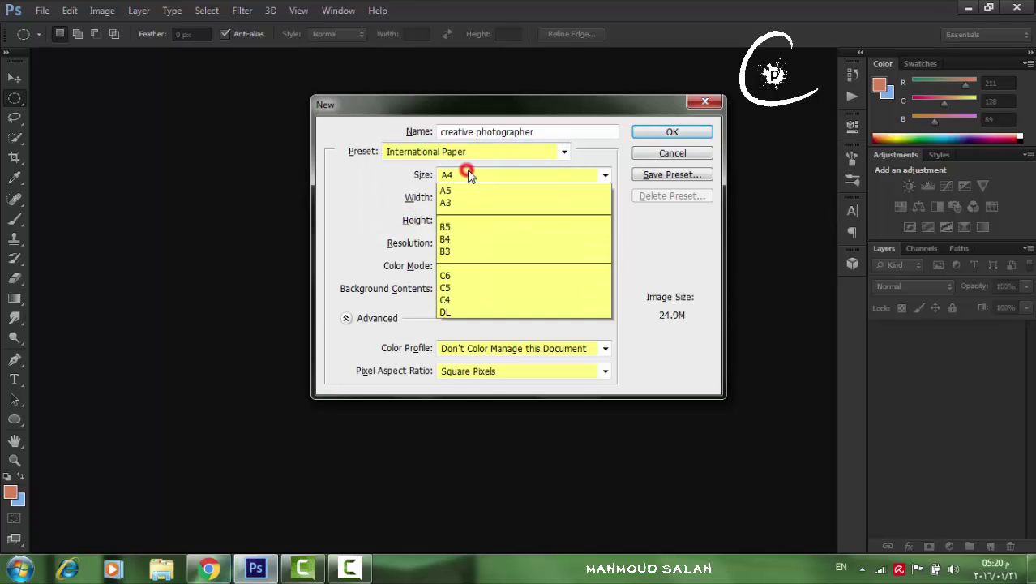
pyautogui.click(434, 172)
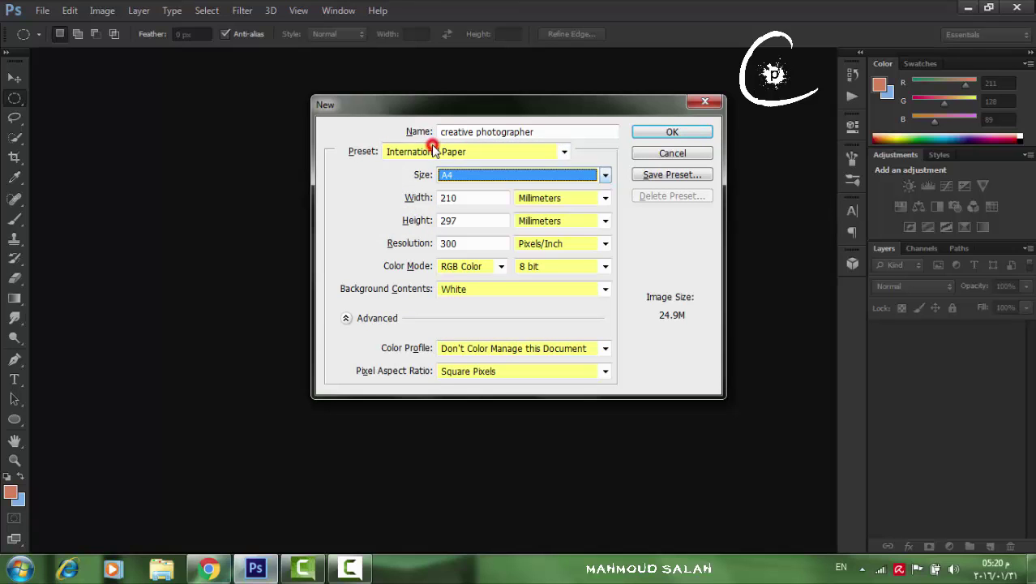
# Try the Photo preset and look through its landscape and portrait sizes
pyautogui.click(435, 149)
pyautogui.click(412, 228)
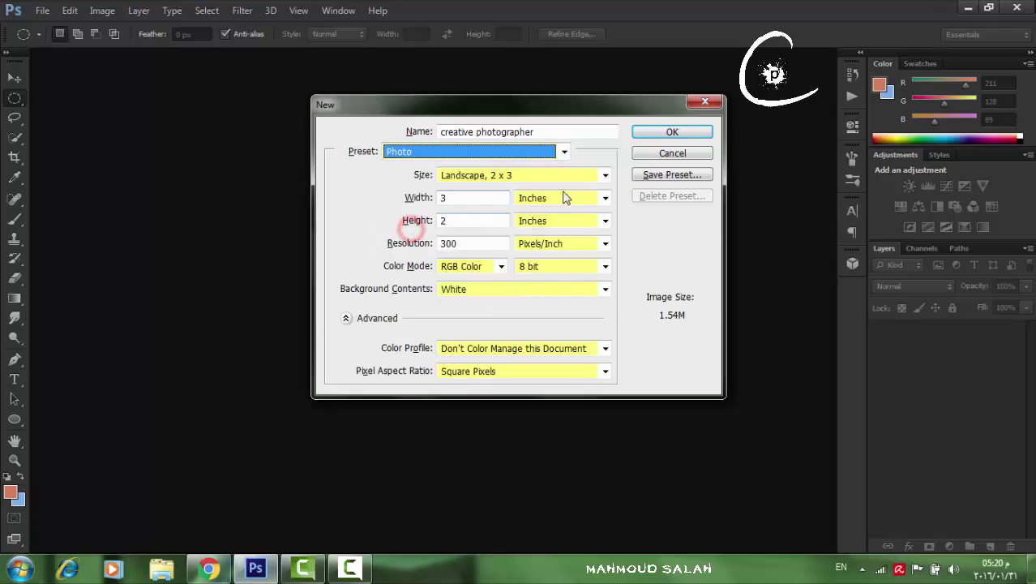
pyautogui.click(517, 175)
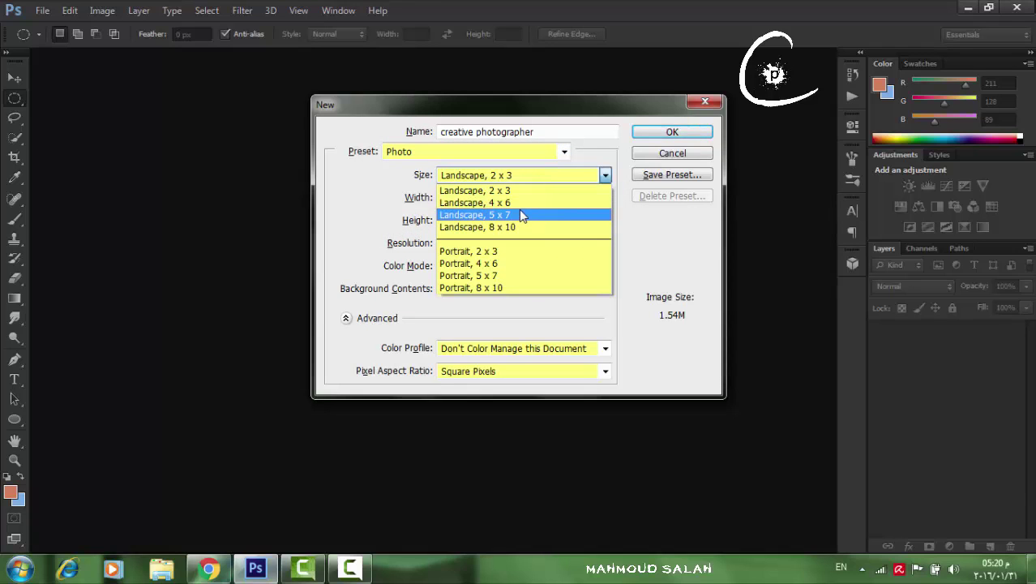
pyautogui.click(444, 155)
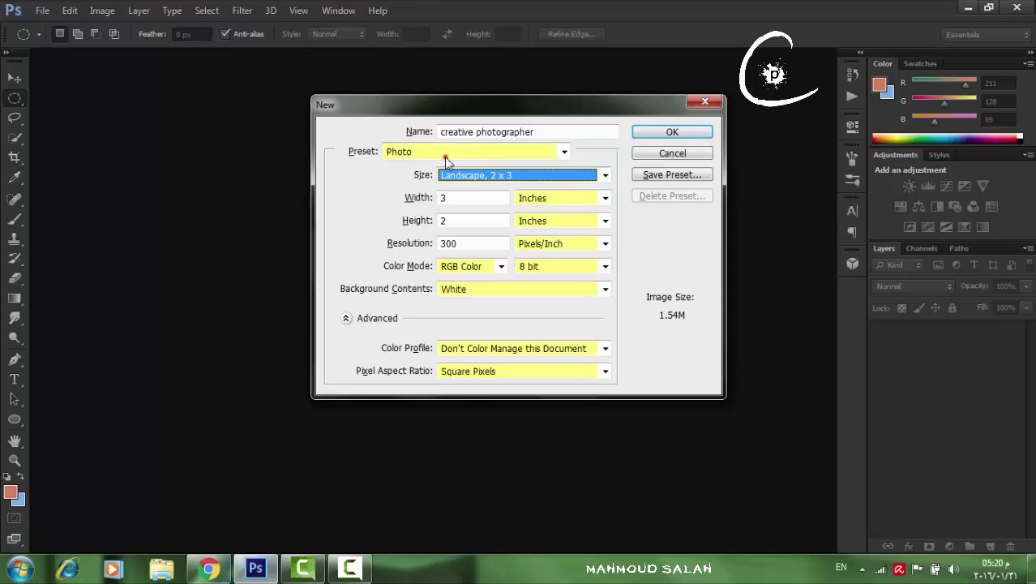
# Try the Web preset and look through its screen and banner sizes
pyautogui.click(444, 154)
pyautogui.click(431, 252)
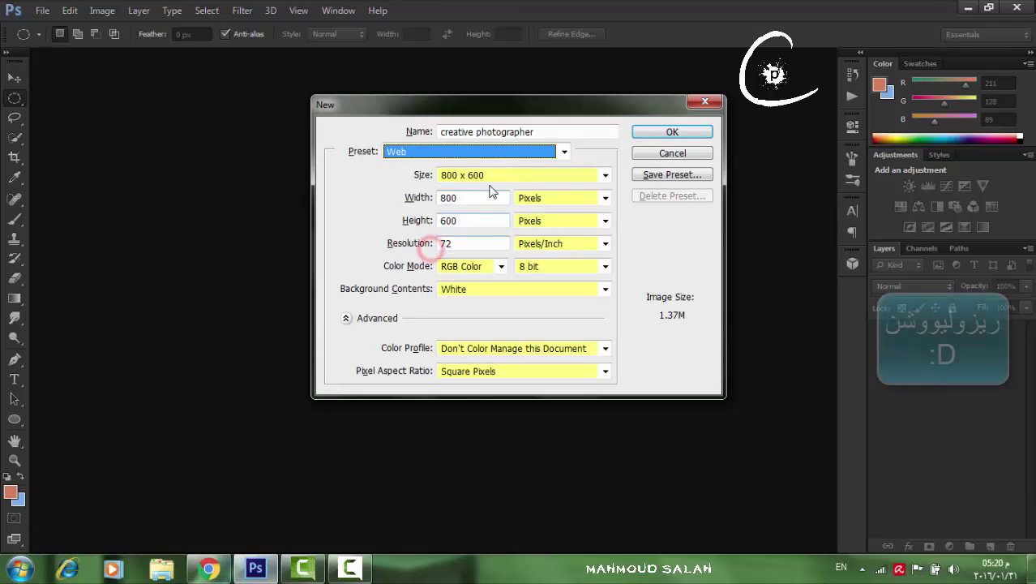
pyautogui.click(454, 175)
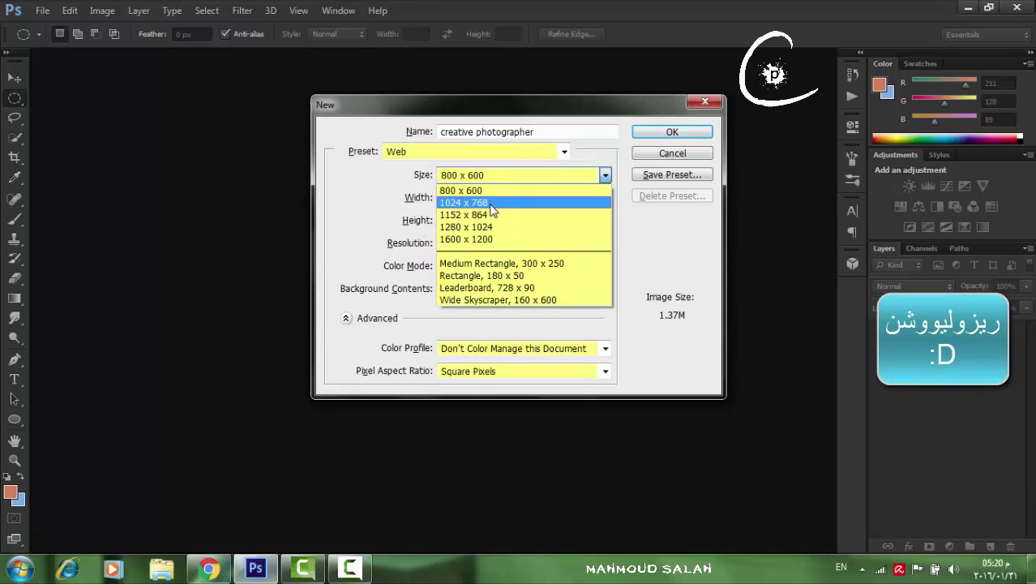
pyautogui.click(491, 174)
pyautogui.click(442, 152)
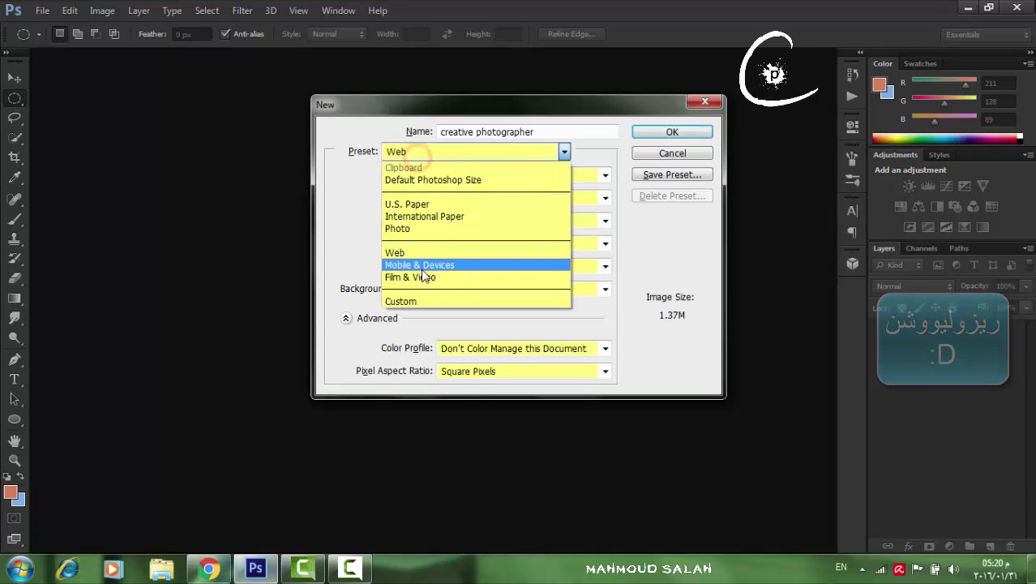
pyautogui.click(358, 245)
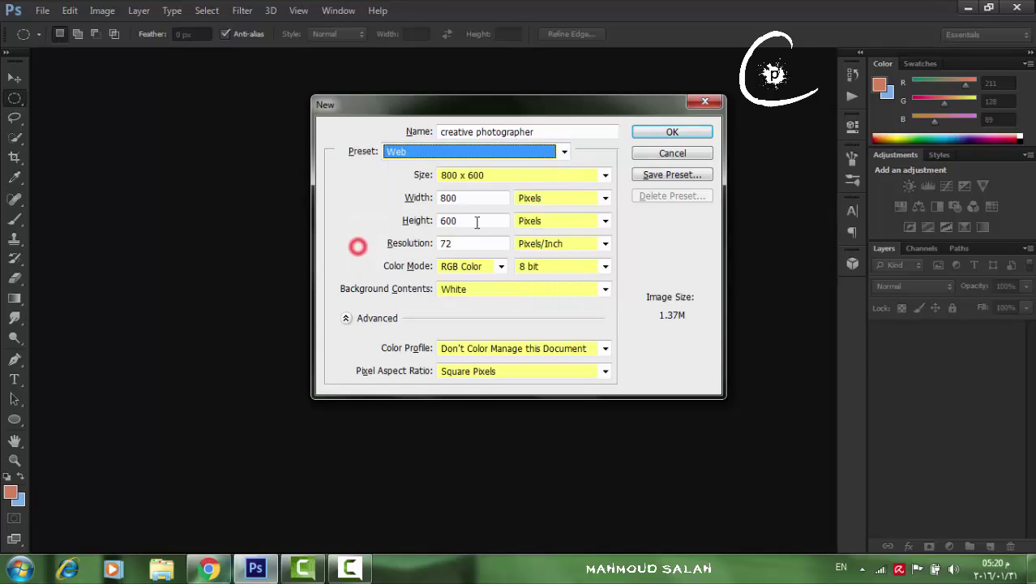
# Apply the Default Photoshop Size preset, then set the width to 40 centimeters and the height to 20 centimeters
pyautogui.click(452, 153)
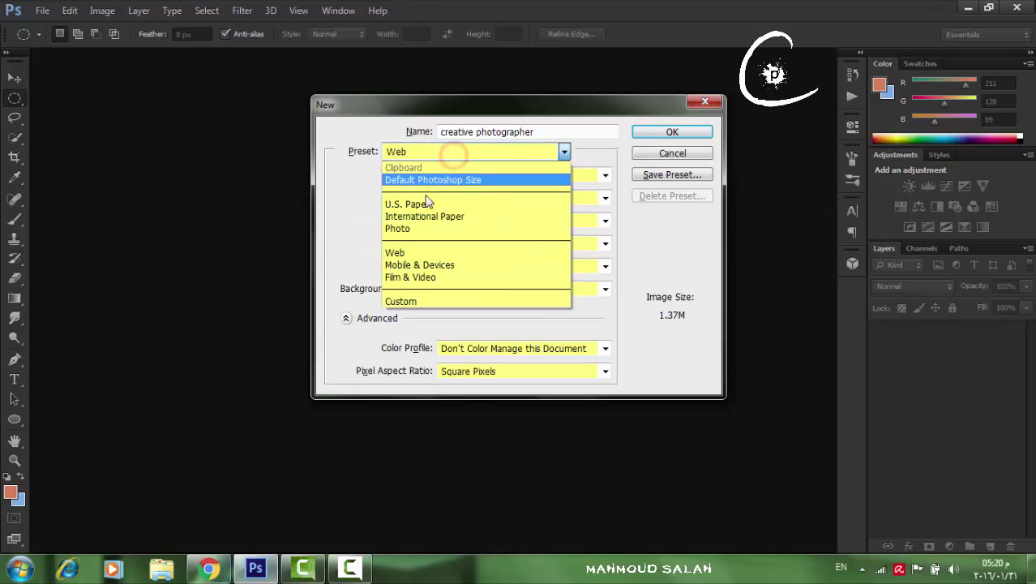
pyautogui.click(430, 178)
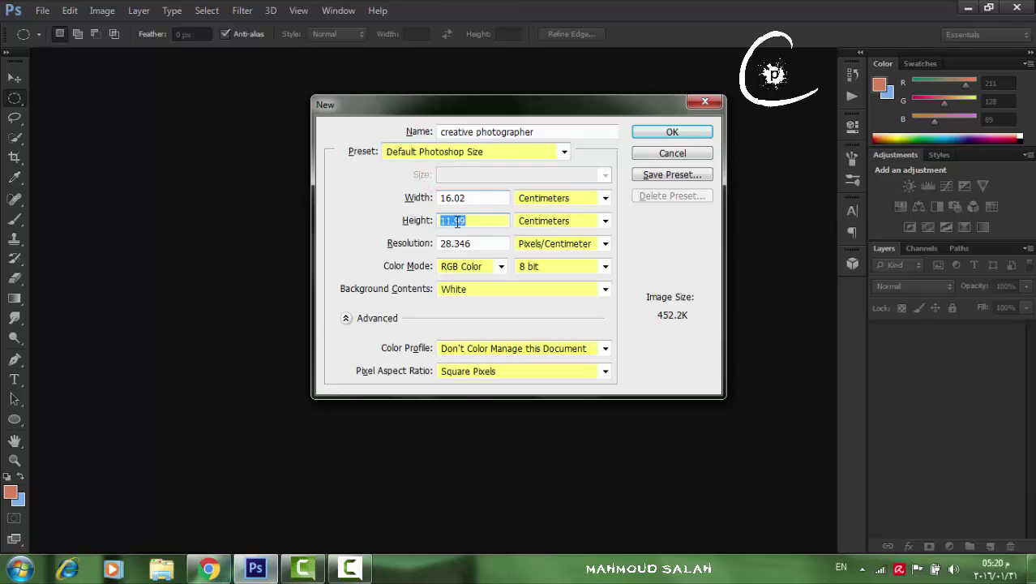
pyautogui.doubleClick(483, 197)
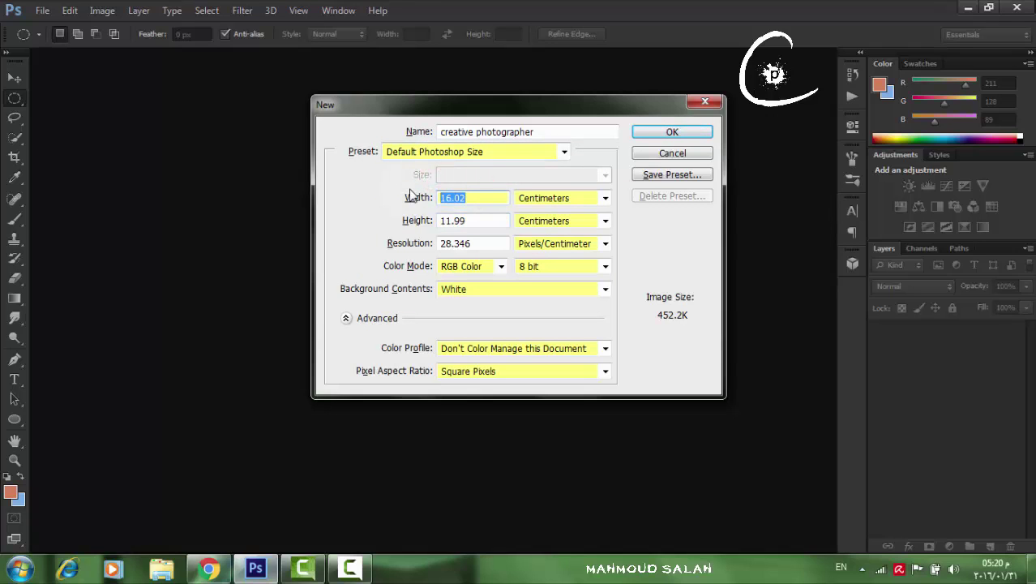
pyautogui.write('40')
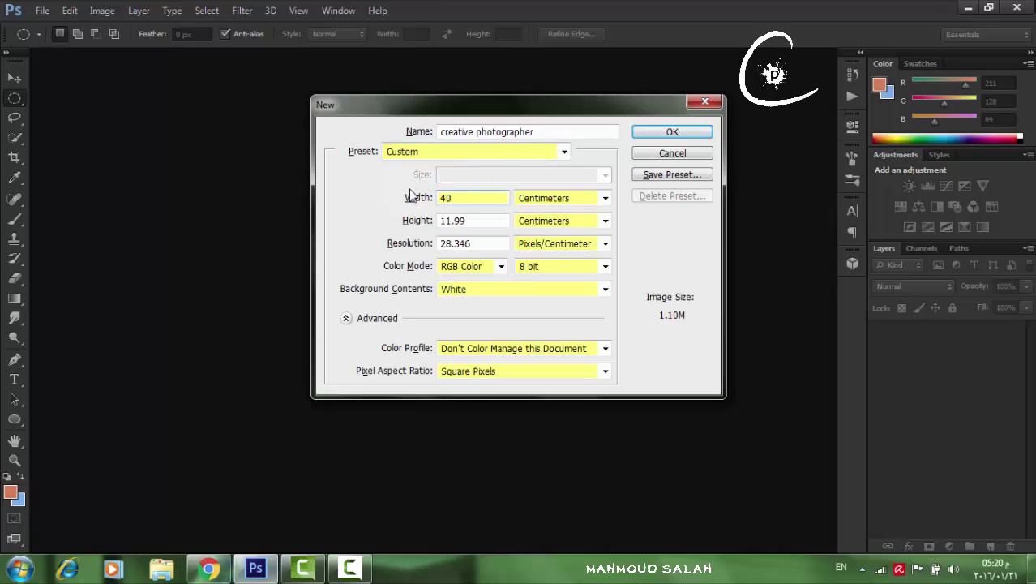
pyautogui.press('Tab')
pyautogui.press('Tab')
pyautogui.write('20')
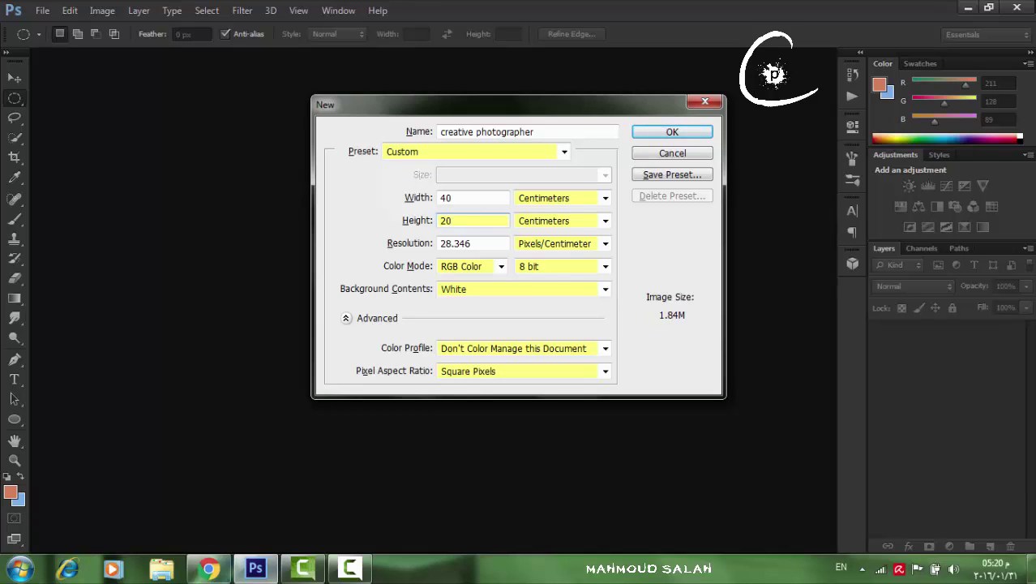
# Set the new document's resolution to 300 pixels/inch
pyautogui.doubleClick(483, 241)
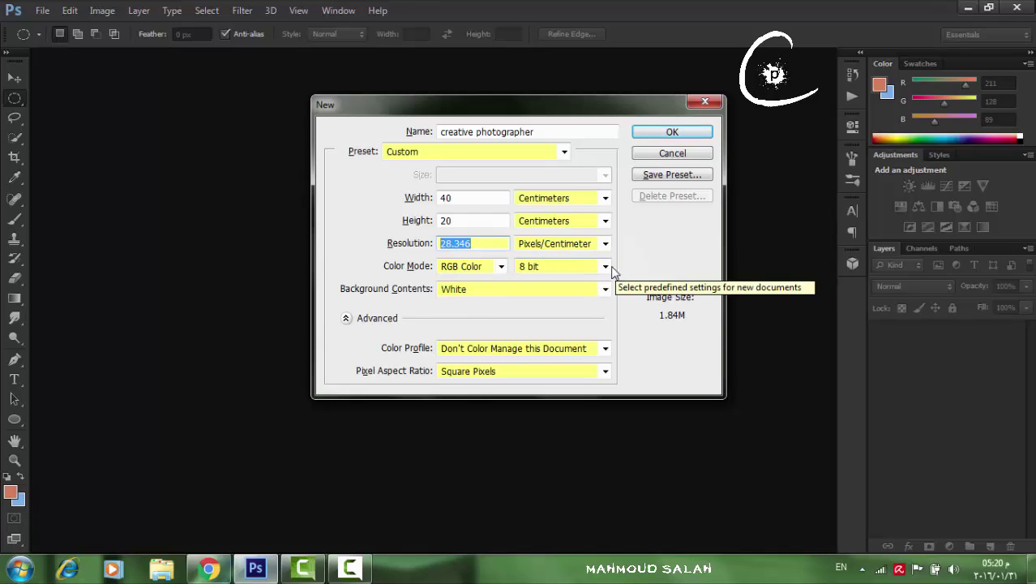
pyautogui.click(531, 248)
pyautogui.click(531, 247)
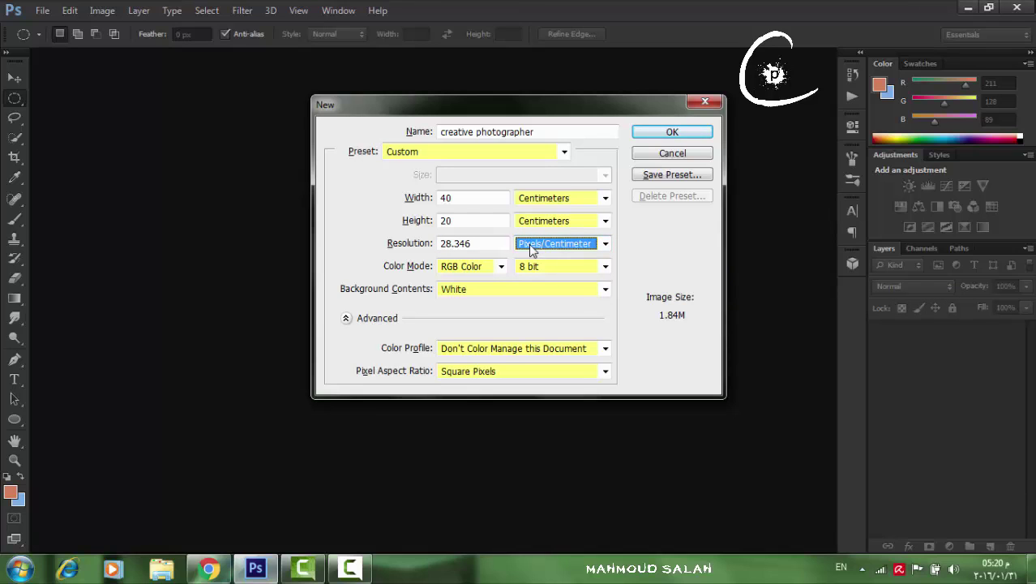
pyautogui.click(556, 245)
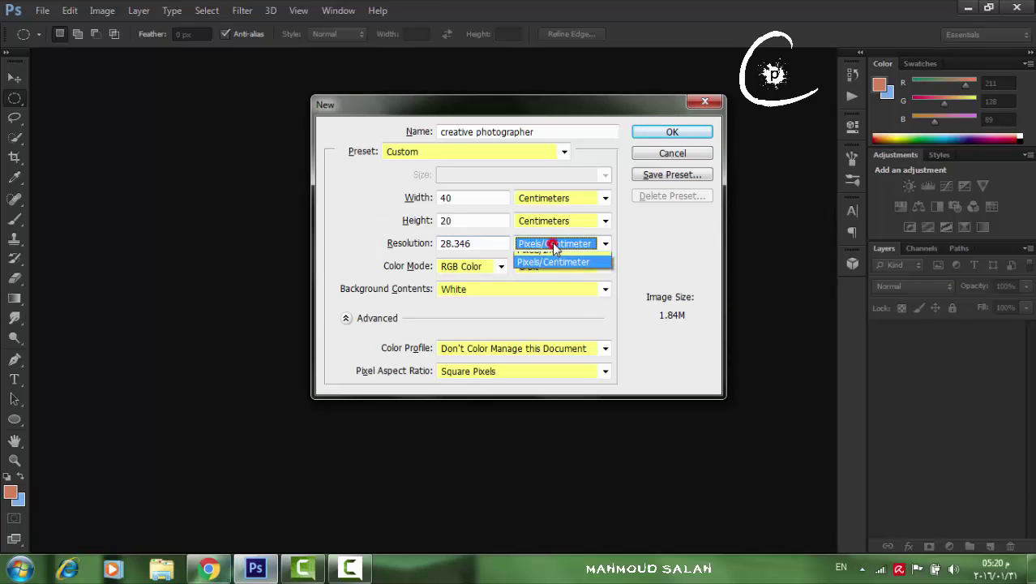
pyautogui.click(584, 256)
pyautogui.click(456, 244)
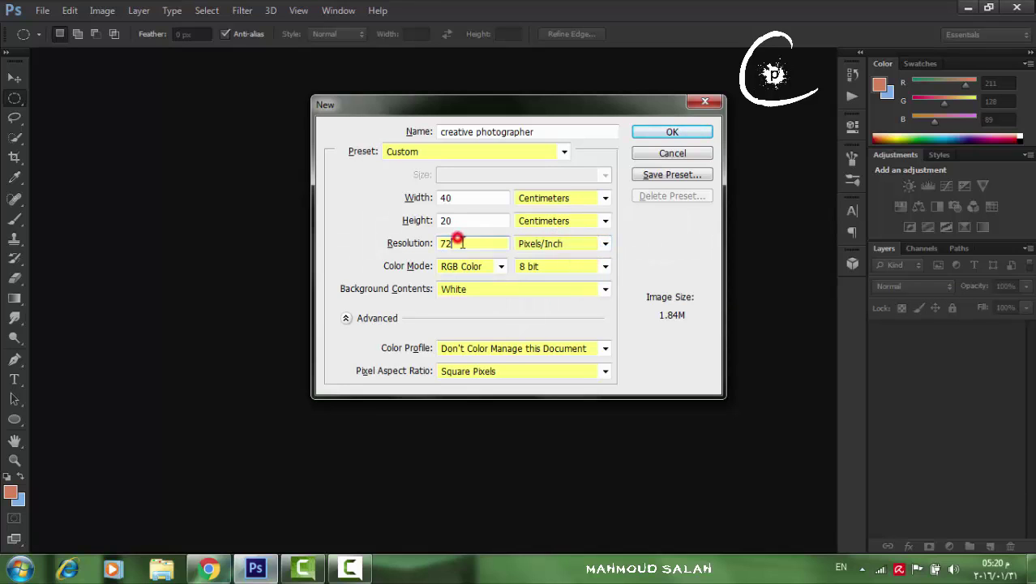
pyautogui.click(486, 243)
pyautogui.moveTo(485, 243); pyautogui.dragTo(373, 238)
pyautogui.write('300')
# Choose RGB Color as the color mode and create the document
pyautogui.click(496, 267)
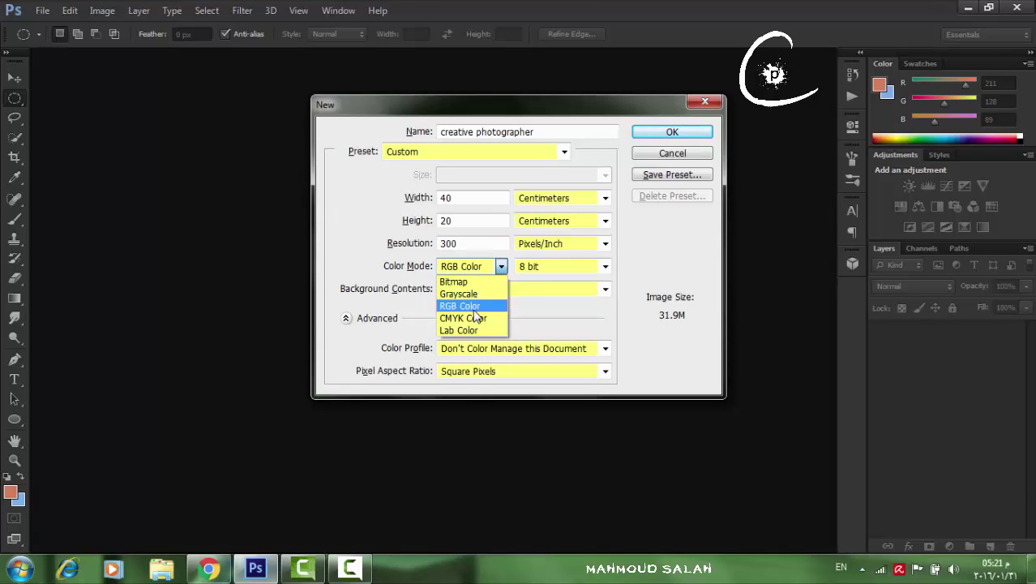
pyautogui.click(448, 307)
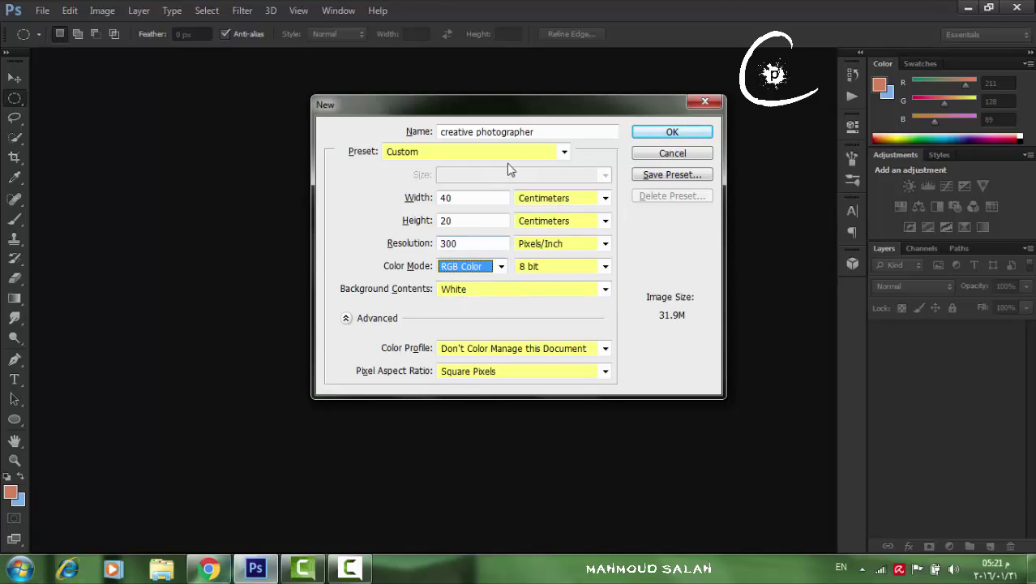
pyautogui.click(670, 133)
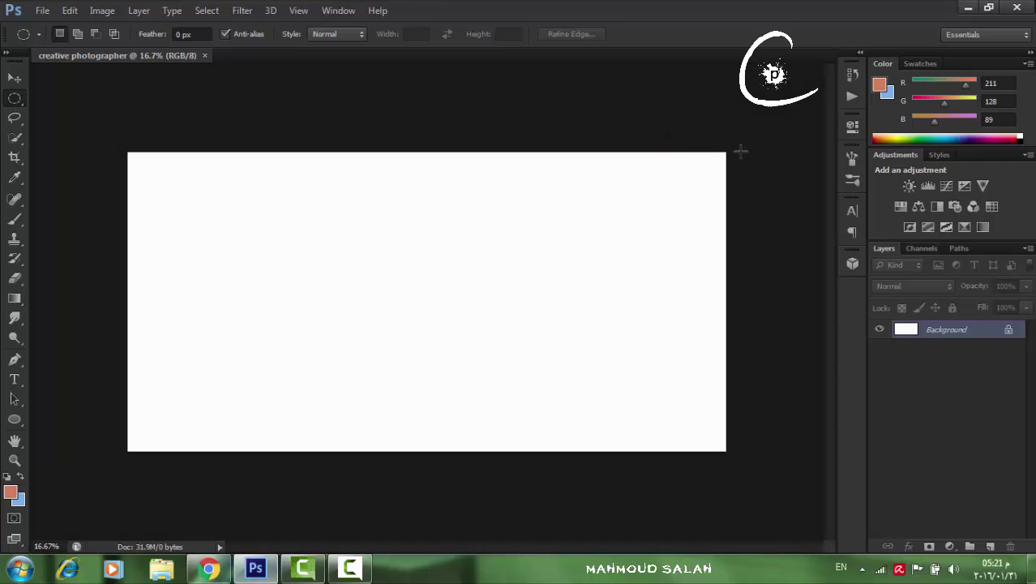
# Unlock the Background layer by converting it to a regular layer with the default name Layer 0
pyautogui.hotkey('ctrl', '0')
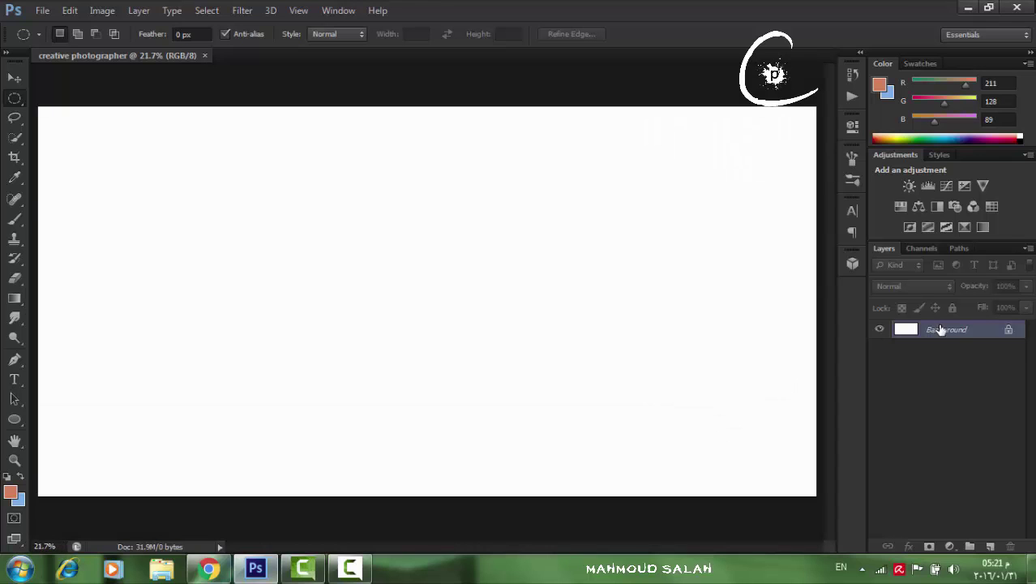
pyautogui.doubleClick(988, 334)
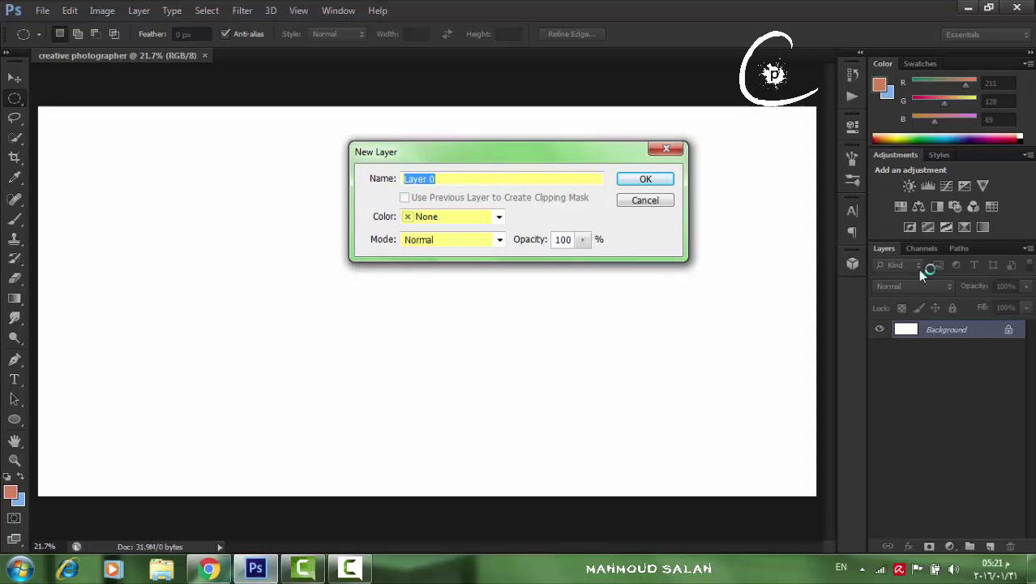
pyautogui.click(659, 176)
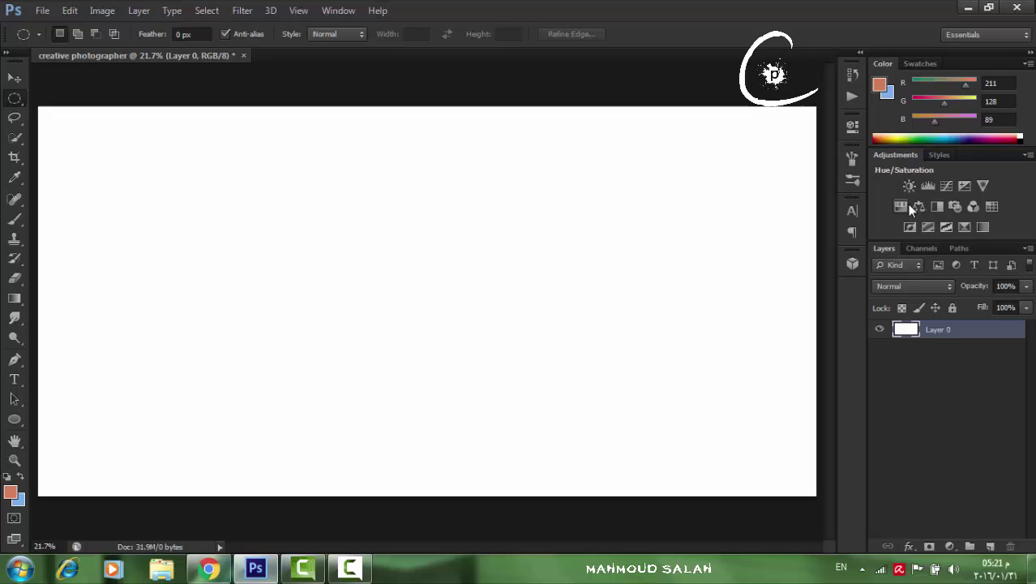
pyautogui.click(348, 569)
pyautogui.click(961, 496)
# Open DSC_0015.jpg from the desktop photo folder and copy the picture into the creative photographer document with the Move tool
pyautogui.click(14, 78)
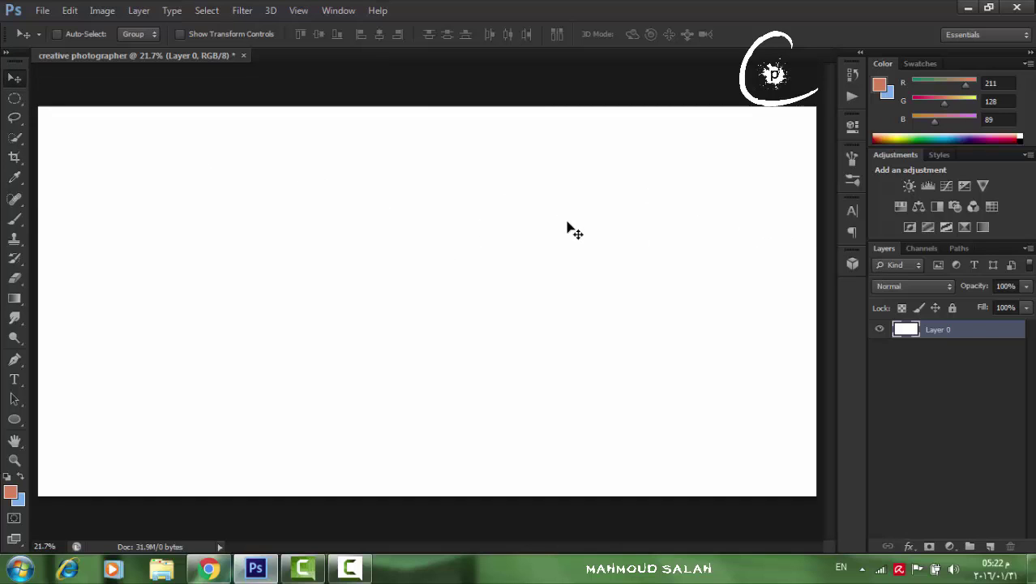
pyautogui.hotkey('ctrl', 'o')
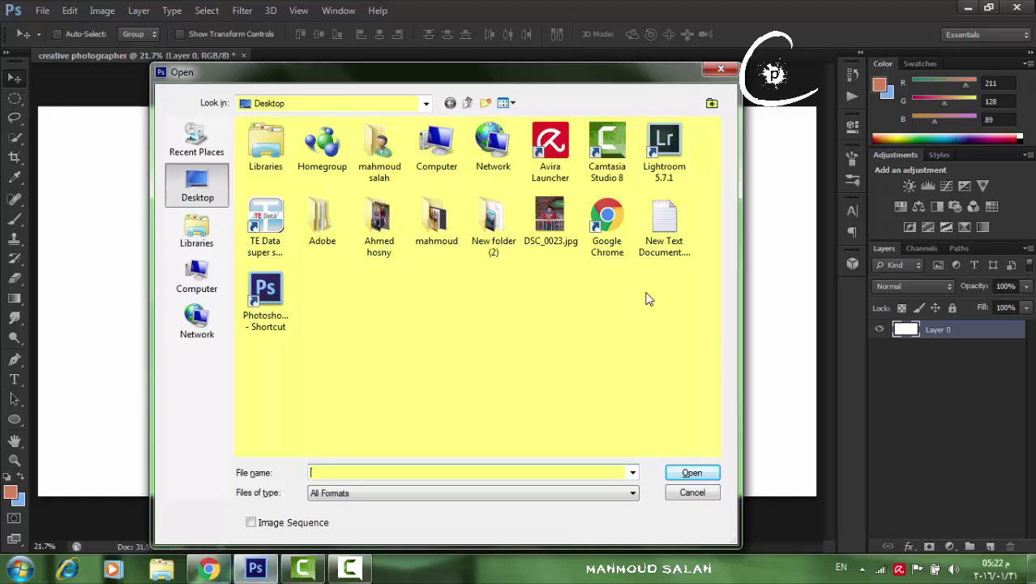
pyautogui.doubleClick(373, 212)
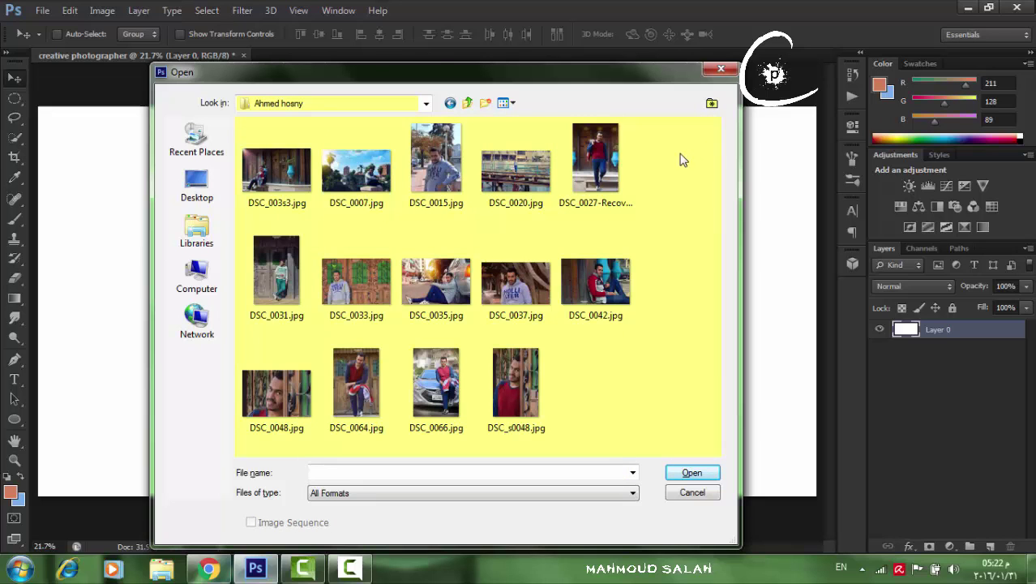
pyautogui.click(436, 167)
pyautogui.doubleClick(436, 167)
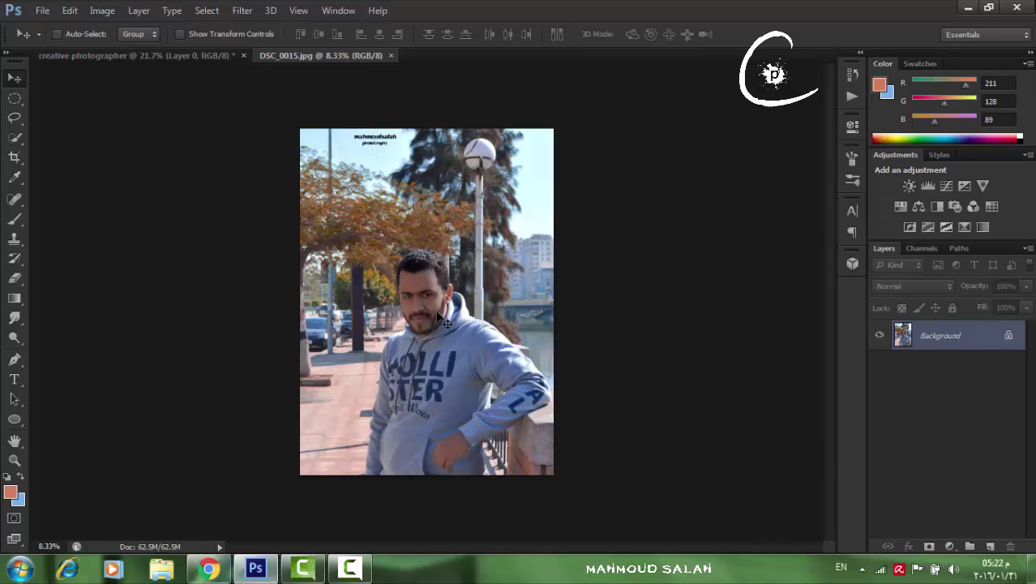
pyautogui.moveTo(442, 313); pyautogui.dragTo(524, 308)
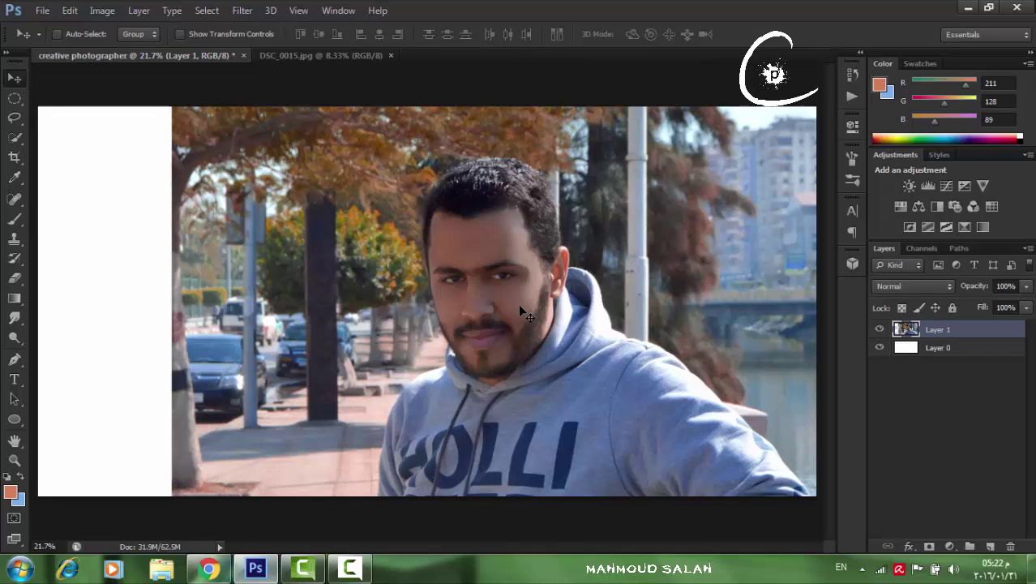
# Examine the placed photo on the canvas at several zoom levels
pyautogui.keyDown('alt'); pyautogui.click(482, 289); pyautogui.keyUp('alt')
pyautogui.keyDown('alt'); pyautogui.click(483, 289); pyautogui.keyUp('alt')
pyautogui.keyDown('alt'); pyautogui.click(482, 290); pyautogui.keyUp('alt')
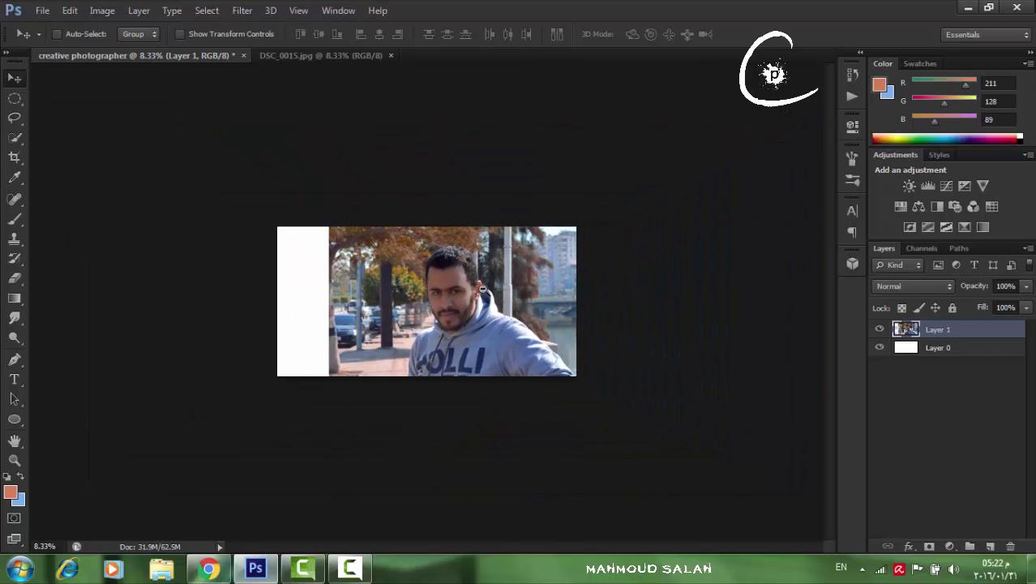
pyautogui.hotkey('ctrl', '+')
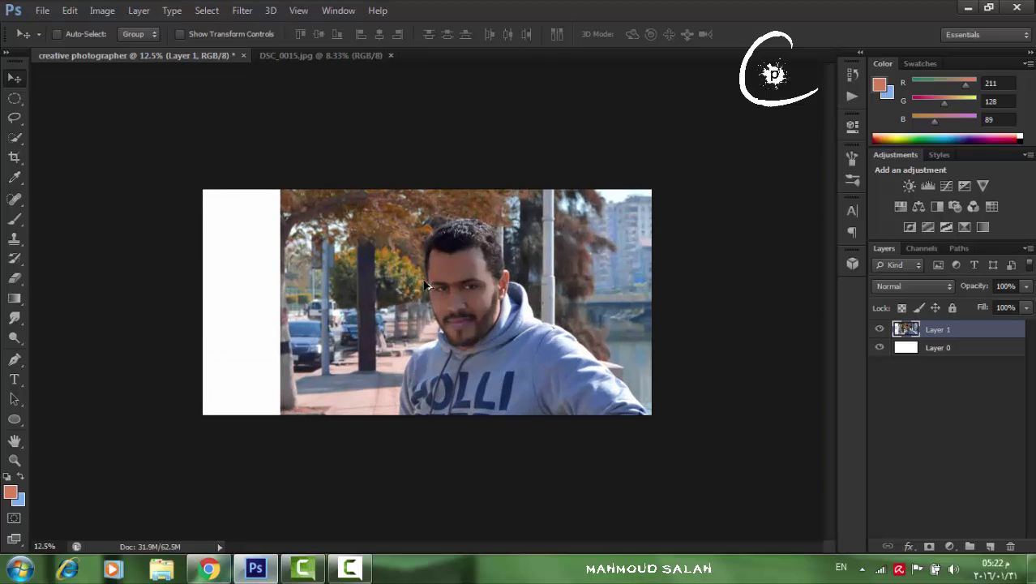
pyautogui.keyDown('alt'); pyautogui.click(424, 281); pyautogui.keyUp('alt')
pyautogui.keyDown('alt'); pyautogui.click(424, 280); pyautogui.keyUp('alt')
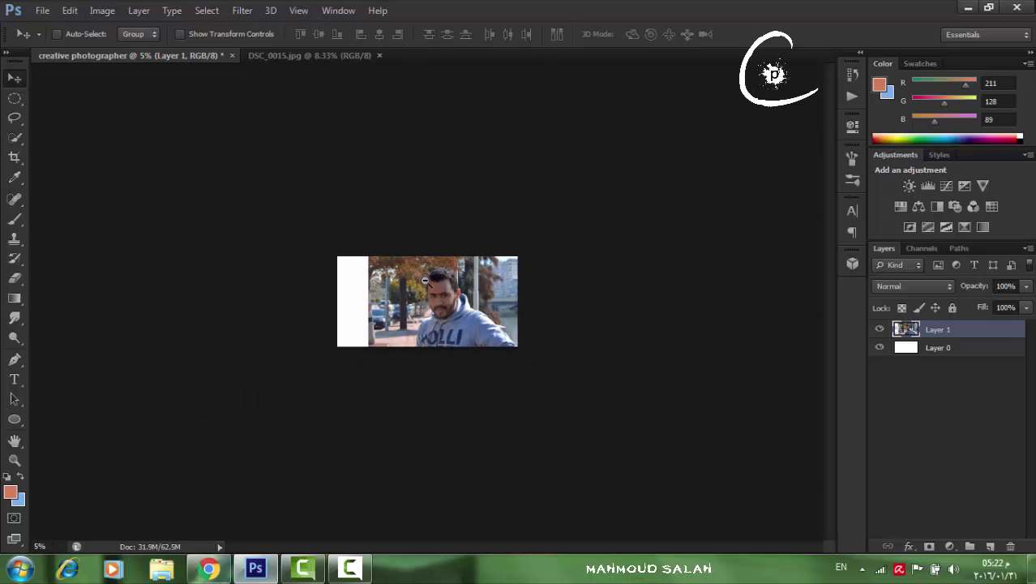
pyautogui.keyDown('alt'); pyautogui.click(424, 280); pyautogui.keyUp('alt')
pyautogui.keyDown('alt'); pyautogui.click(426, 281); pyautogui.keyUp('alt')
pyautogui.keyDown('alt'); pyautogui.click(427, 280); pyautogui.keyUp('alt')
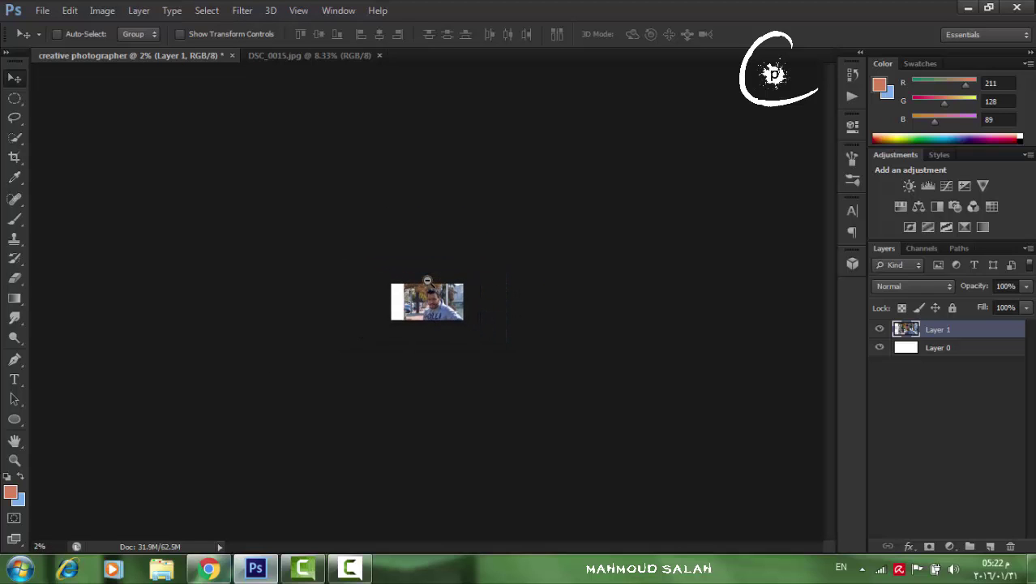
pyautogui.click(428, 279)
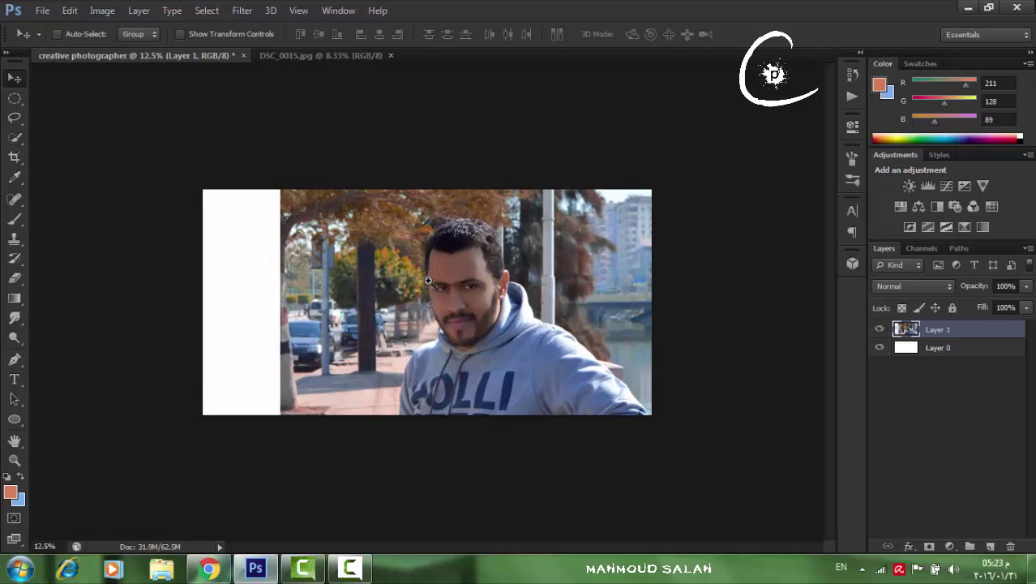
pyautogui.click(429, 279)
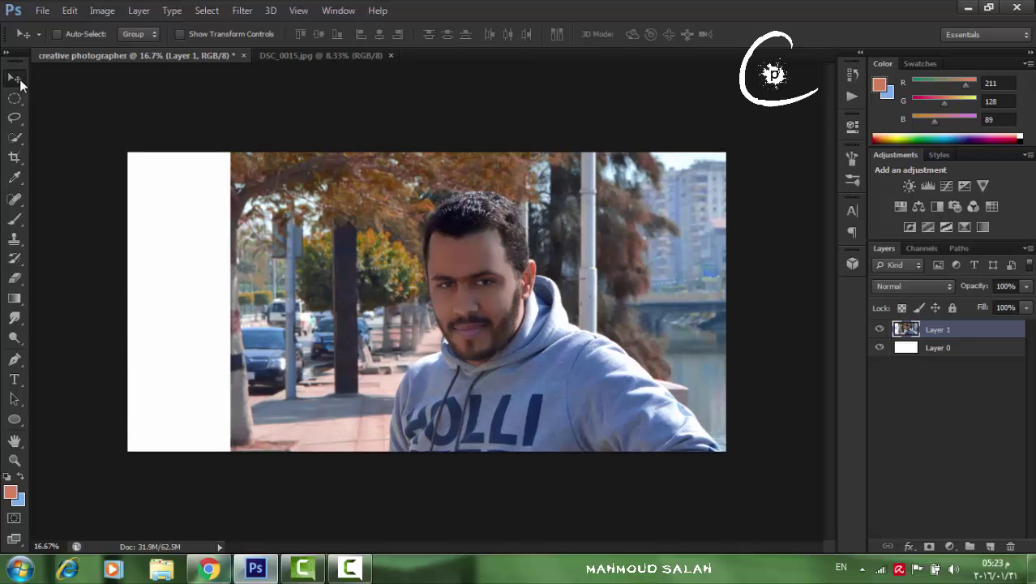
# Reposition the photo layer and scale it to 130.28% so it covers the whole canvas
pyautogui.moveTo(555, 299); pyautogui.dragTo(502, 273)
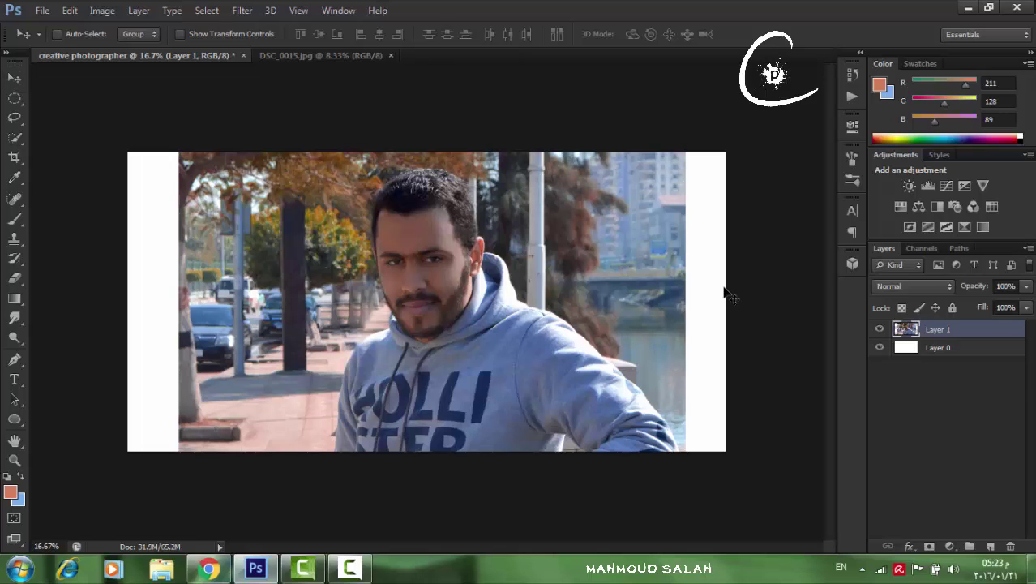
pyautogui.hotkey('ctrl', 't')
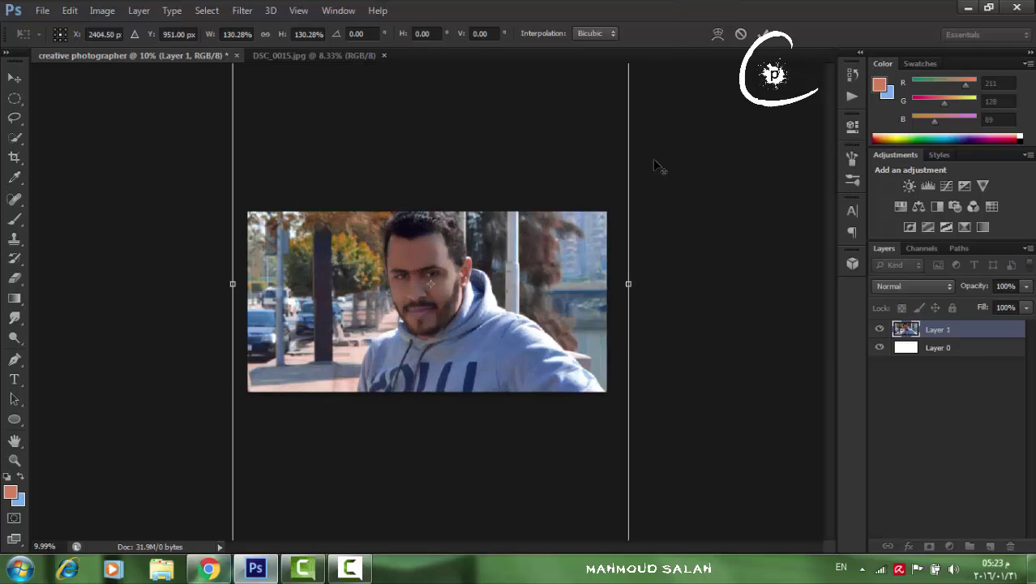
pyautogui.press('v')
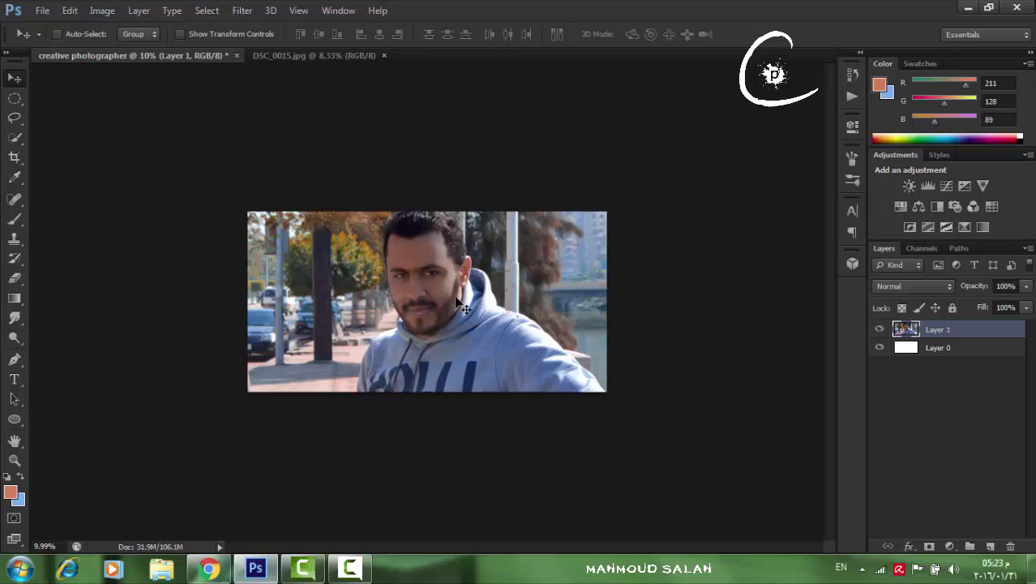
# Try a circular selection around the man's face and chest with the Elliptical Marquee tool, and clear the selection
pyautogui.click(14, 99)
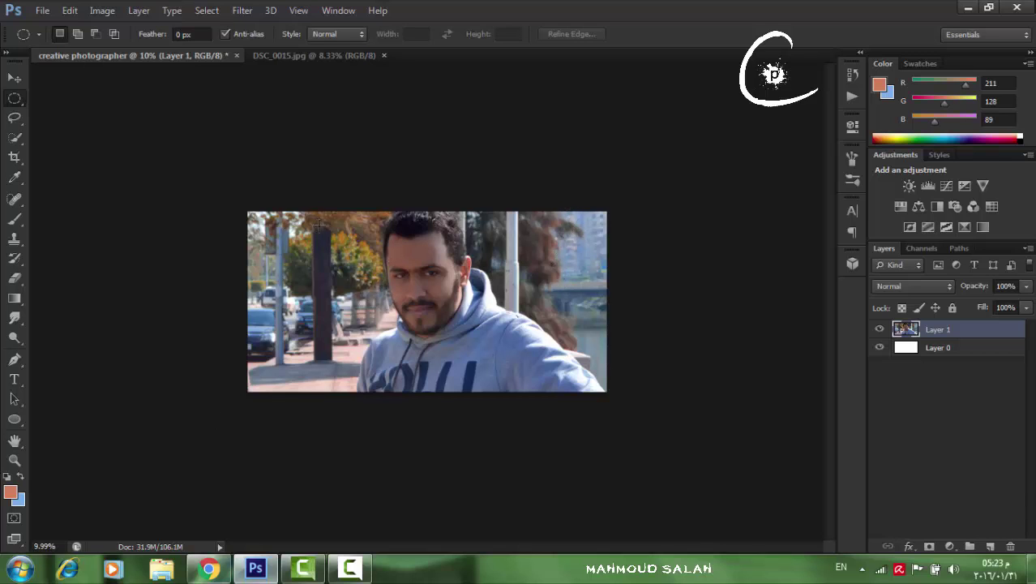
pyautogui.moveTo(320, 226); pyautogui.dragTo(491, 397)
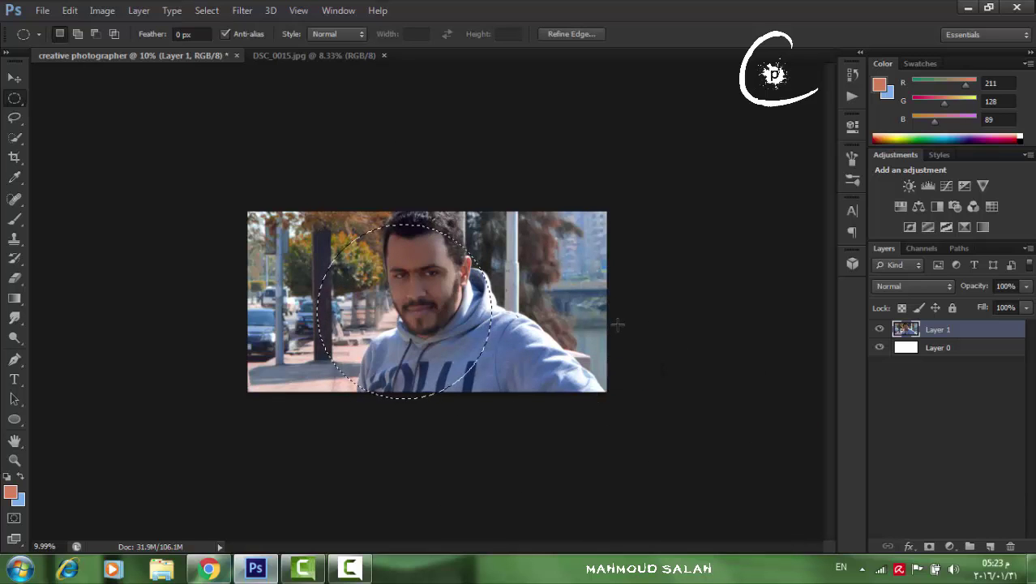
pyautogui.moveTo(535, 253); pyautogui.dragTo(534, 282)
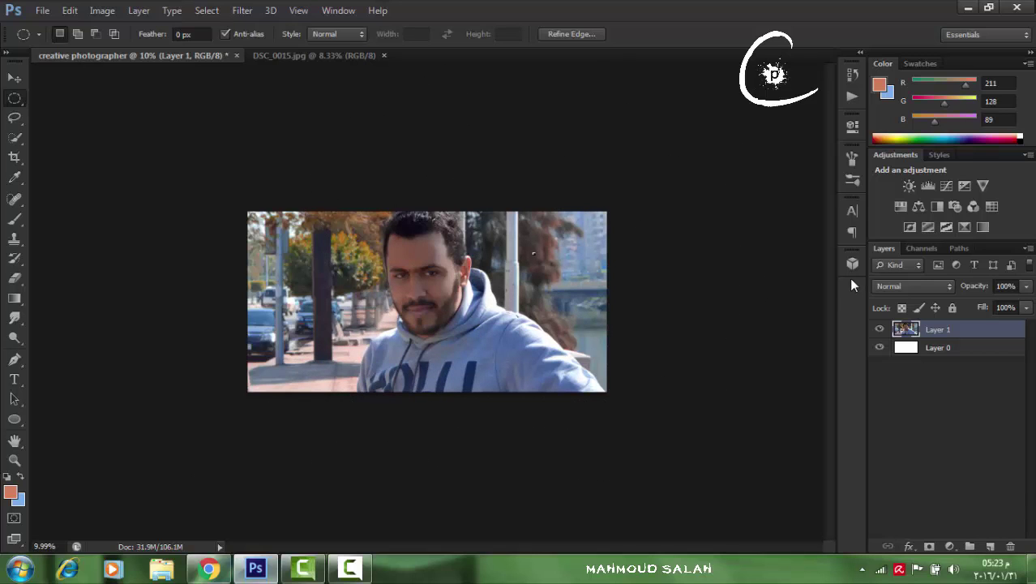
pyautogui.click(746, 290)
# Try a square selection over the man's shoulder and the lamp post with the Rectangular Marquee tool
pyautogui.rightClick(14, 100)
pyautogui.click(97, 97)
pyautogui.moveTo(568, 230); pyautogui.dragTo(450, 347)
# Try a single-row selection at face height and a single-column selection beside the lamp post, and deselect
pyautogui.rightClick(15, 98)
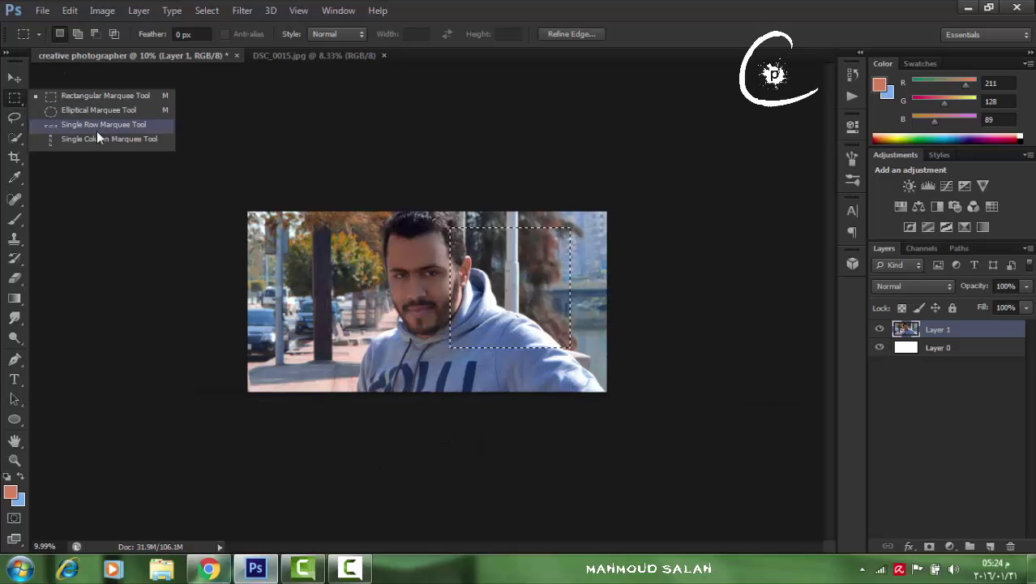
pyautogui.click(100, 126)
pyautogui.moveTo(270, 304); pyautogui.dragTo(616, 285)
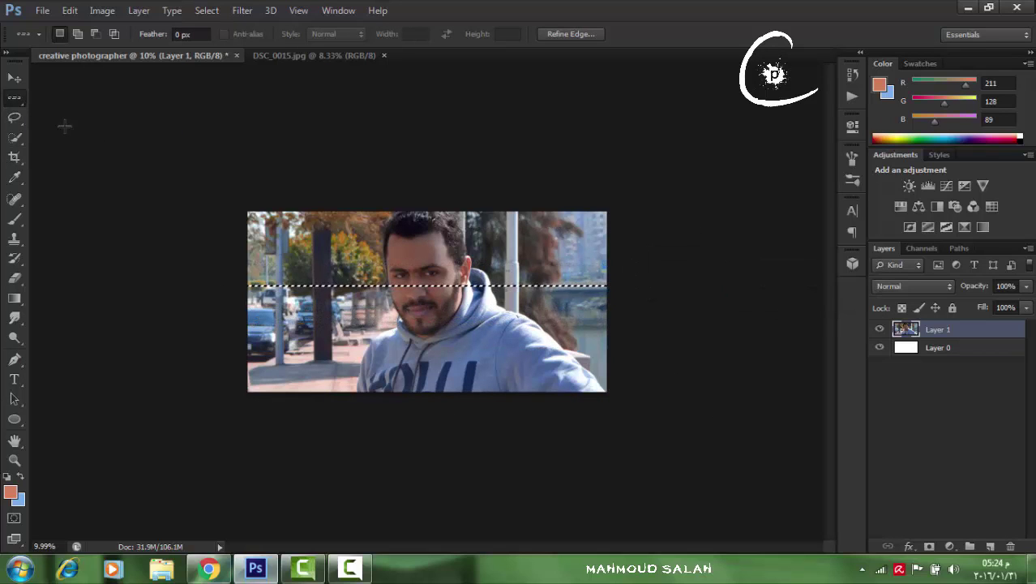
pyautogui.rightClick(15, 98)
pyautogui.click(65, 140)
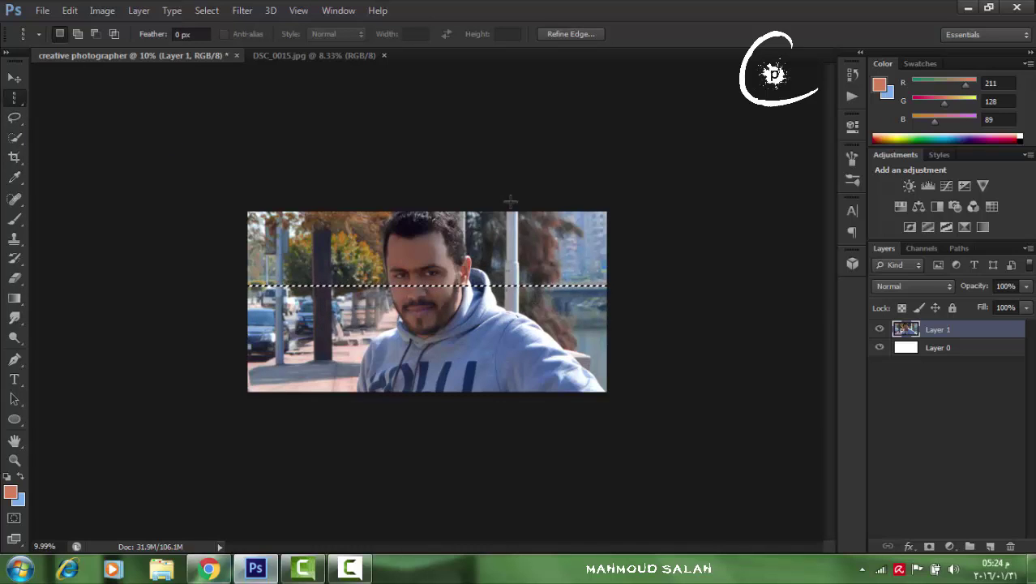
pyautogui.moveTo(510, 203); pyautogui.dragTo(495, 345)
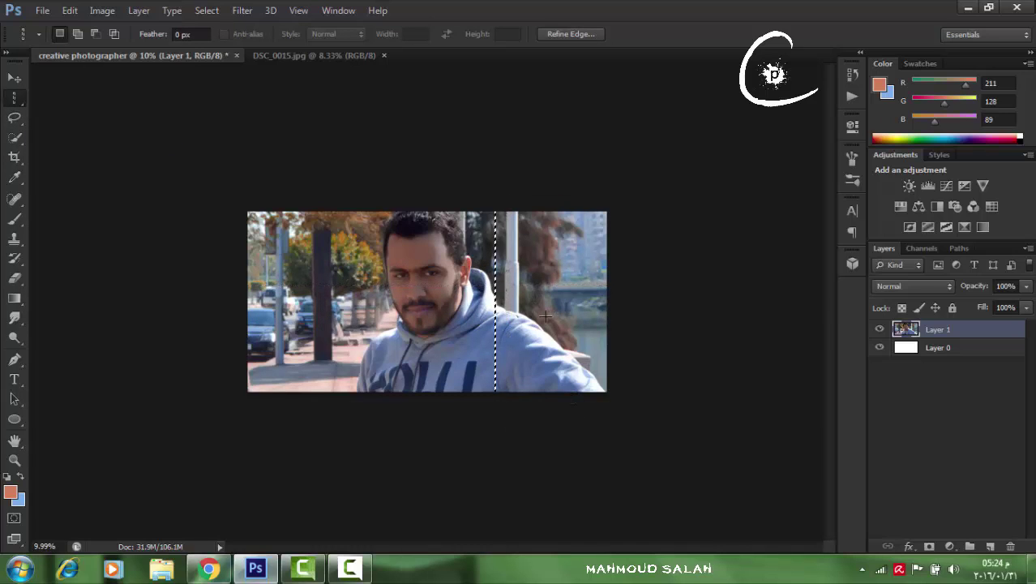
pyautogui.hotkey('ctrl', 'd')
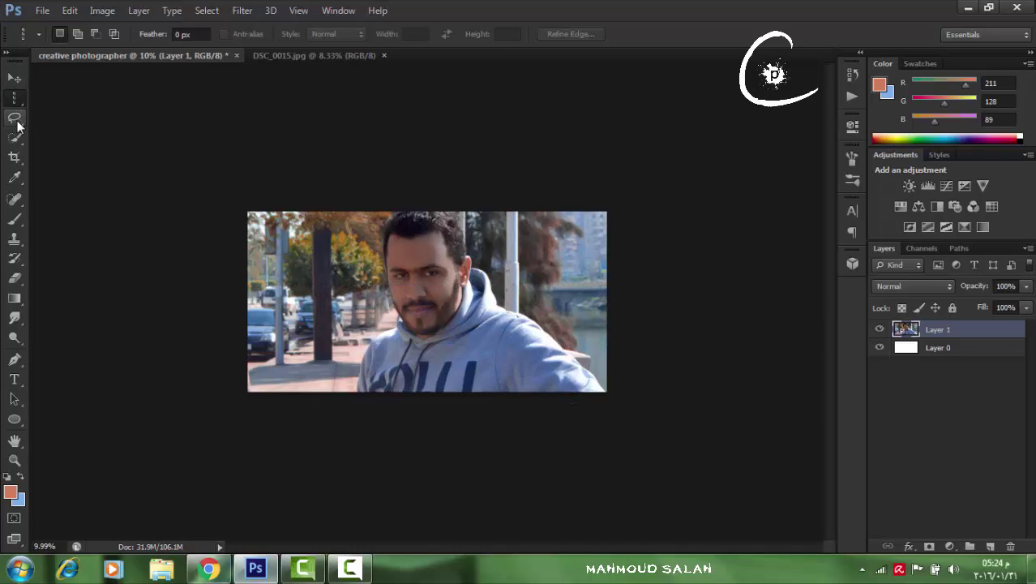
# Try moving a freehand Lasso selection of the man's head and surroundings, undo the move and deselect
pyautogui.click(15, 118)
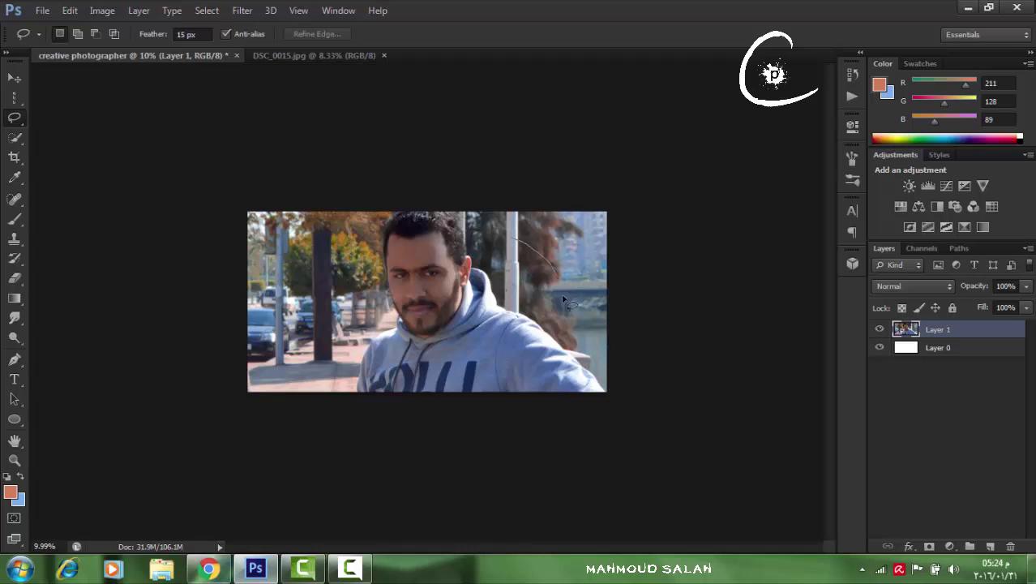
pyautogui.moveTo(403, 362)
pyautogui.mouseDown()
pyautogui.moveTo(349, 223)
pyautogui.moveTo(489, 200)
pyautogui.moveTo(583, 283)
pyautogui.mouseUp()
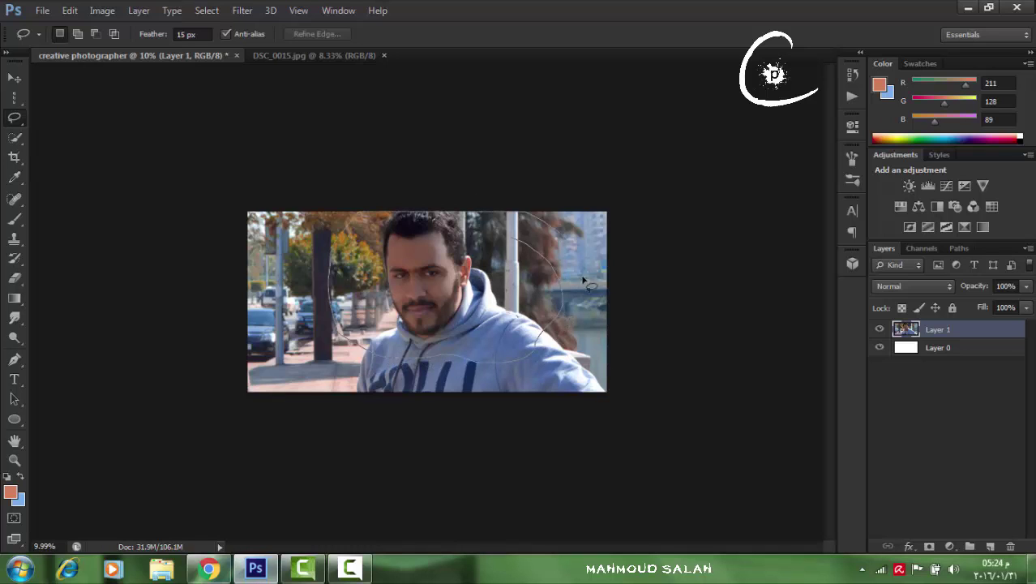
pyautogui.moveTo(504, 298)
pyautogui.mouseDown()
pyautogui.moveTo(381, 268)
pyautogui.moveTo(454, 349)
pyautogui.moveTo(497, 258)
pyautogui.moveTo(524, 259)
pyautogui.moveTo(510, 279)
pyautogui.moveTo(340, 292)
pyautogui.mouseUp()
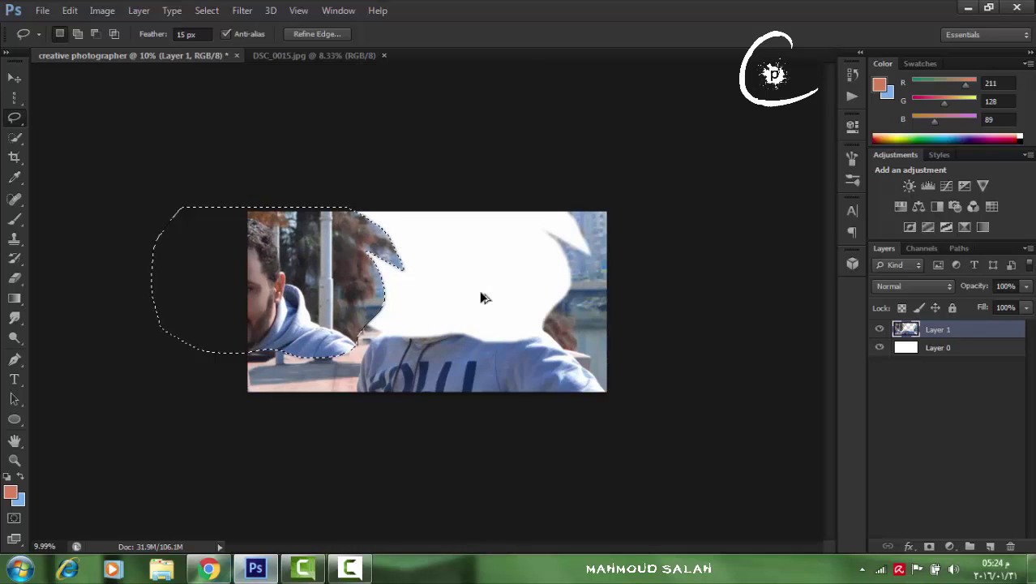
pyautogui.hotkey('ctrl', 'z')
pyautogui.click(551, 302)
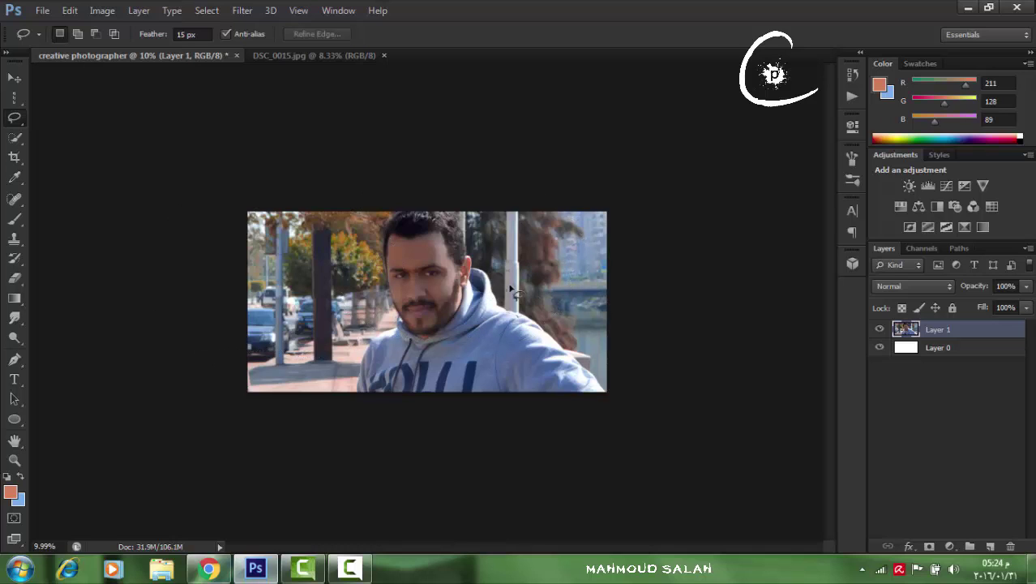
# Try a straight-edged selection around the man's head and upper chest with the Polygonal Lasso tool, and deselect
pyautogui.rightClick(13, 119)
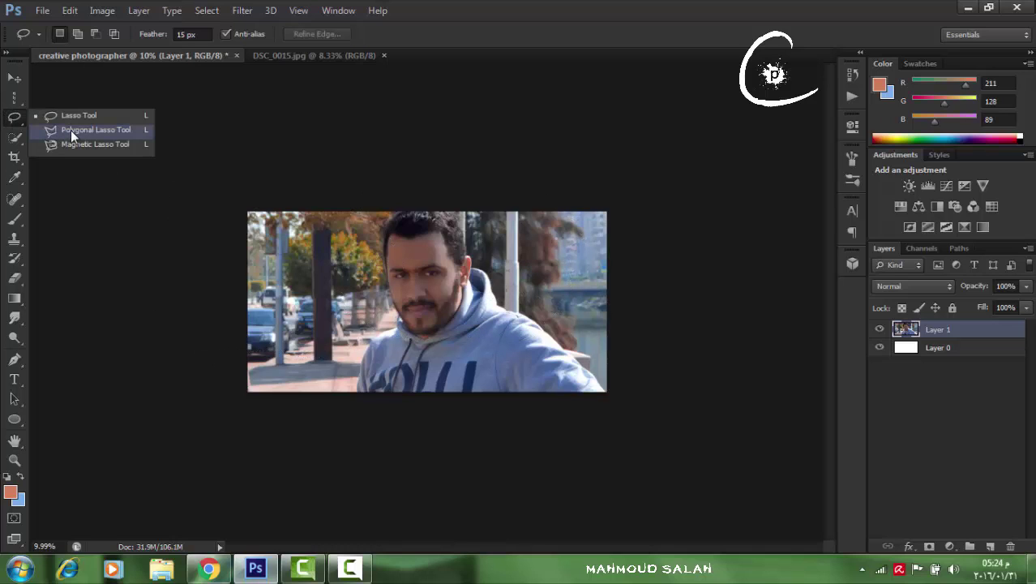
pyautogui.click(71, 130)
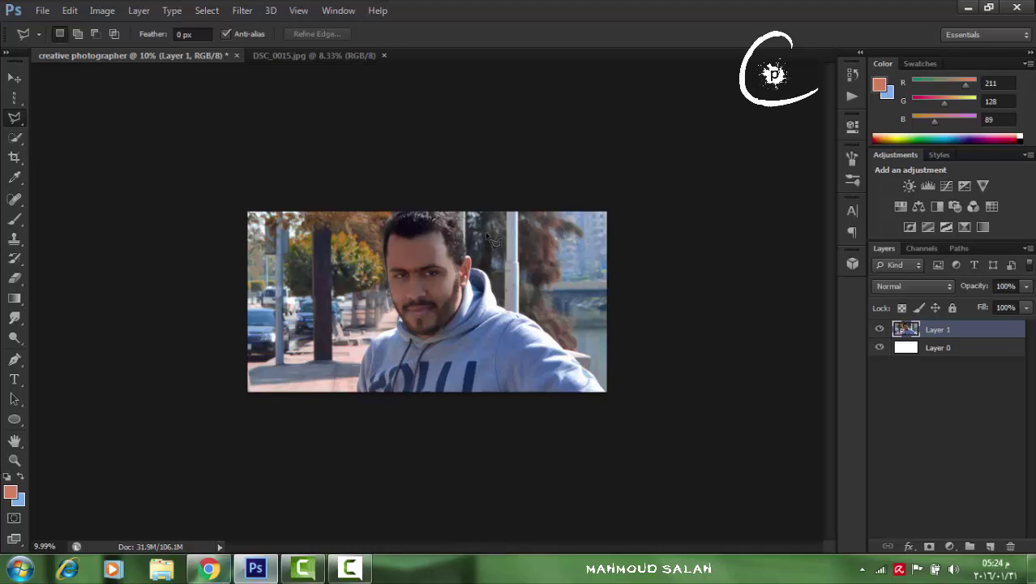
pyautogui.click(519, 313)
pyautogui.click(304, 280)
pyautogui.click(328, 209)
pyautogui.click(426, 214)
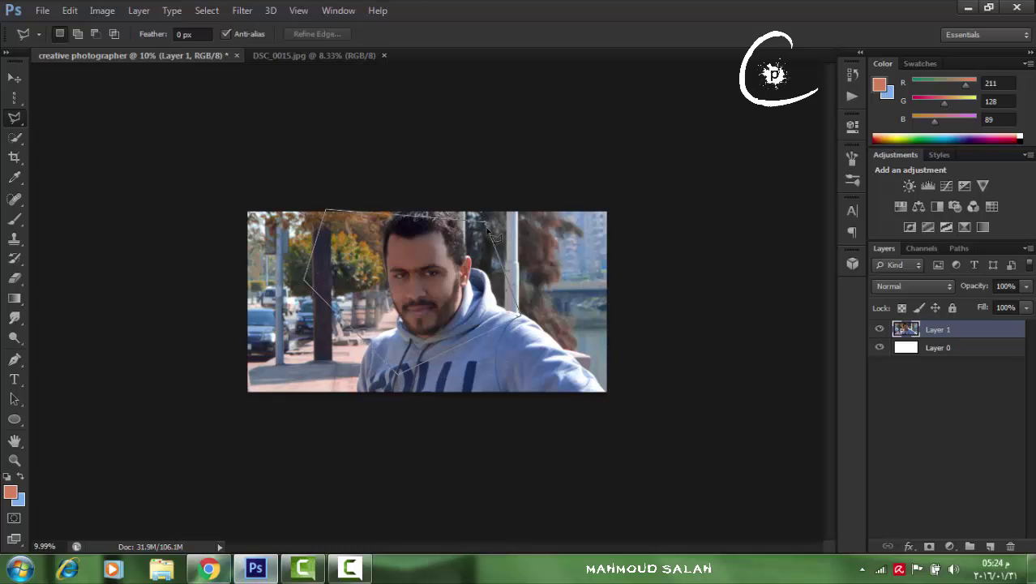
pyautogui.click(491, 229)
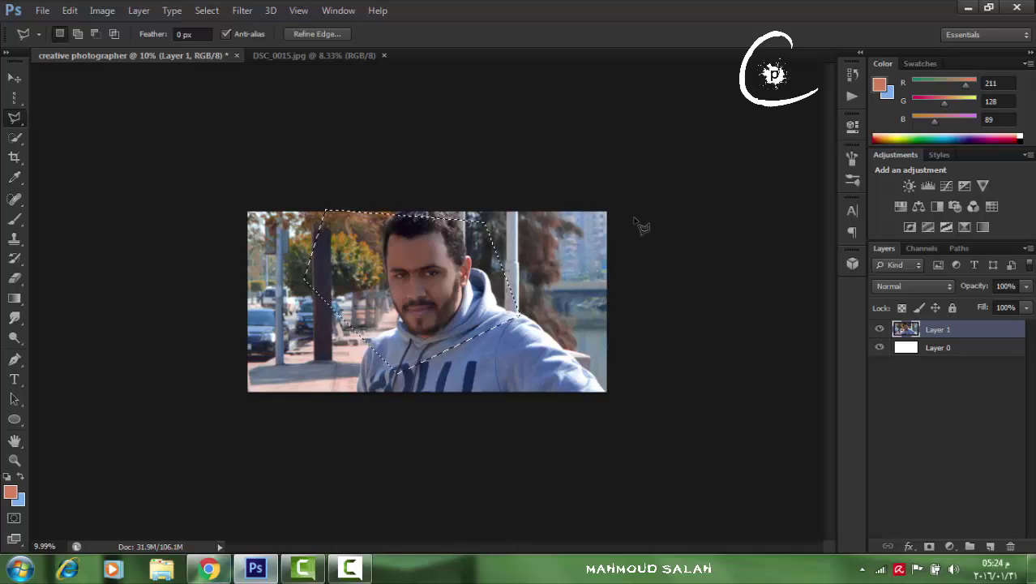
pyautogui.hotkey('ctrl', 'd')
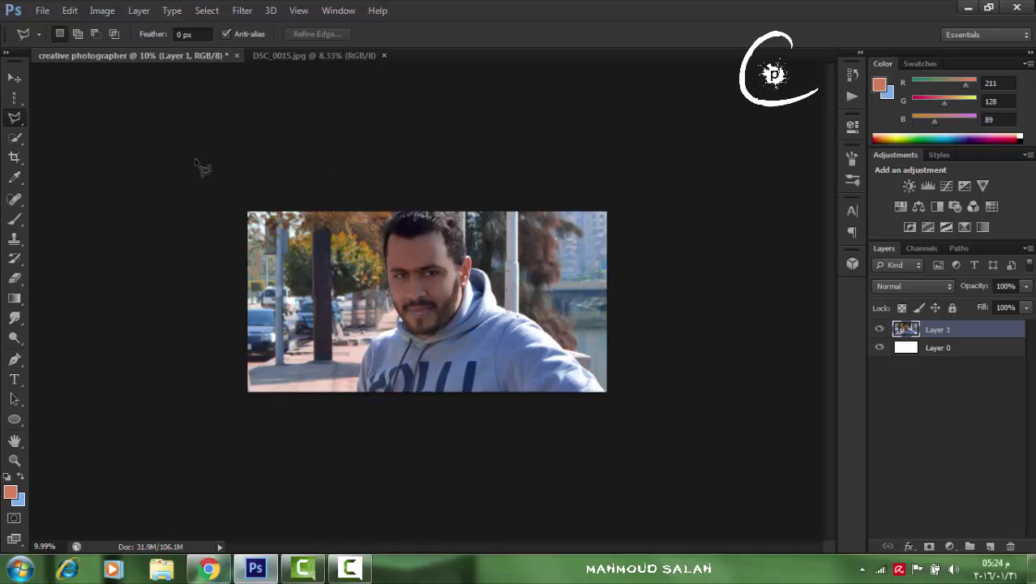
# Try tracing a selection around the man's head, hood and upper body with the Magnetic Lasso tool, and deselect
pyautogui.rightClick(6, 114)
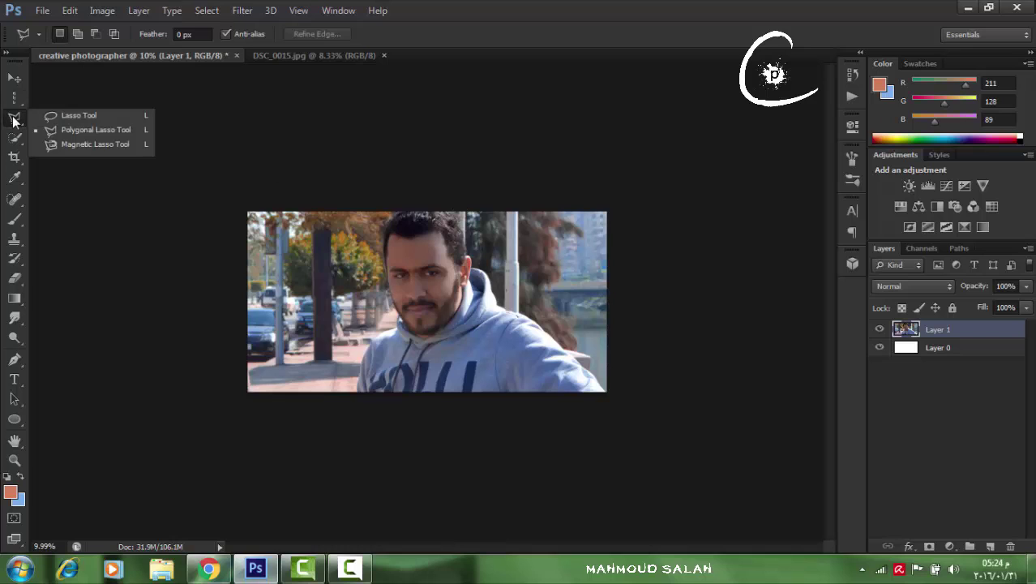
pyautogui.click(71, 145)
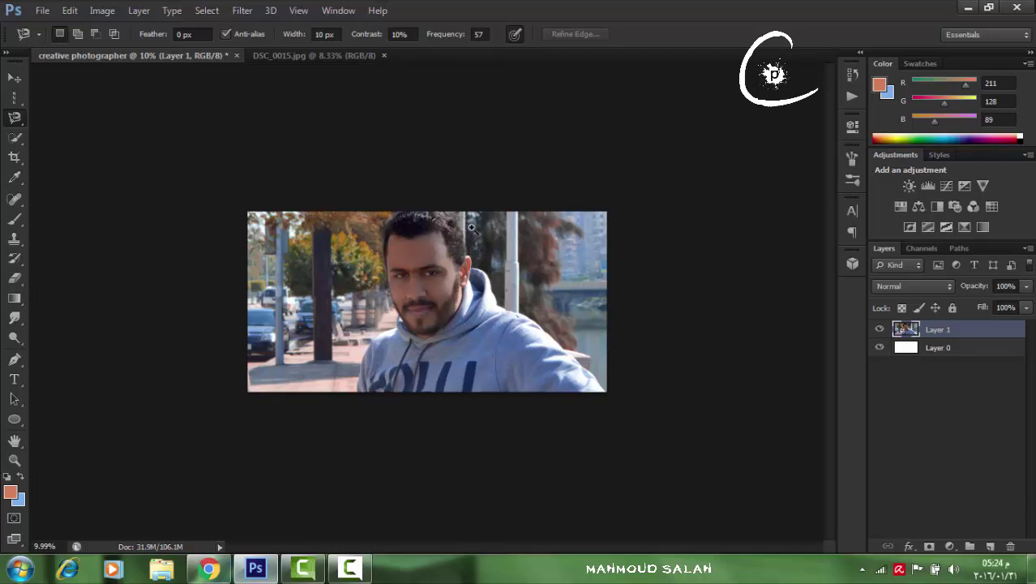
pyautogui.scroll(6, 468, 223)
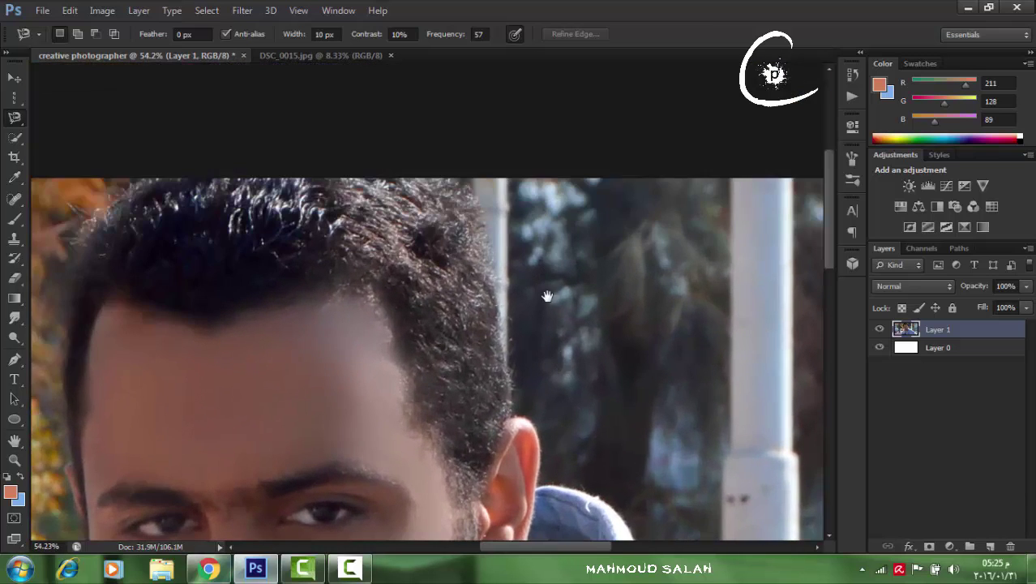
pyautogui.moveTo(547, 296); pyautogui.dragTo(489, 214)
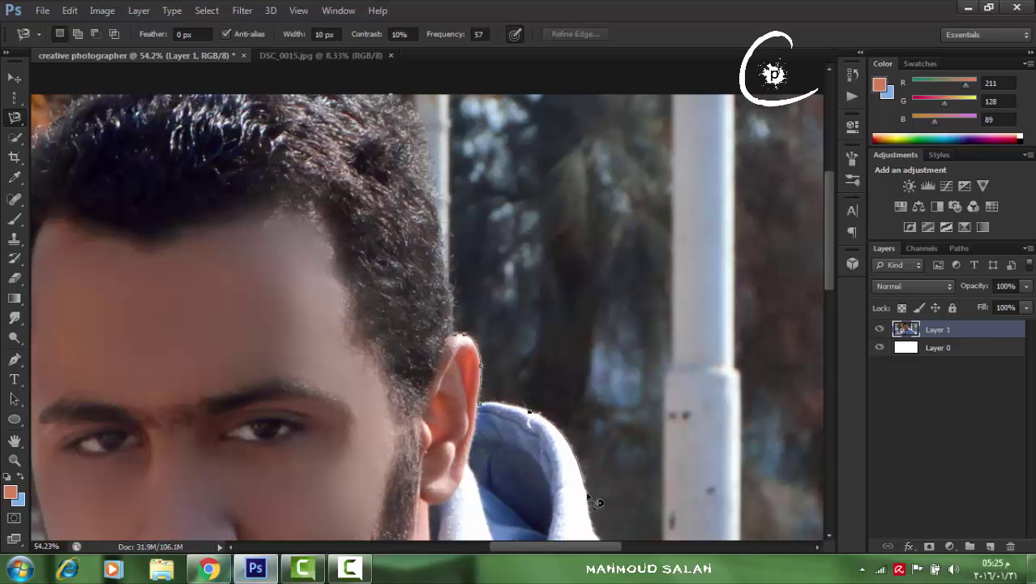
pyautogui.moveTo(568, 317); pyautogui.dragTo(564, 267)
pyautogui.hotkey('ctrl', '-')
pyautogui.hotkey('ctrl', '-')
pyautogui.hotkey('ctrl', '-')
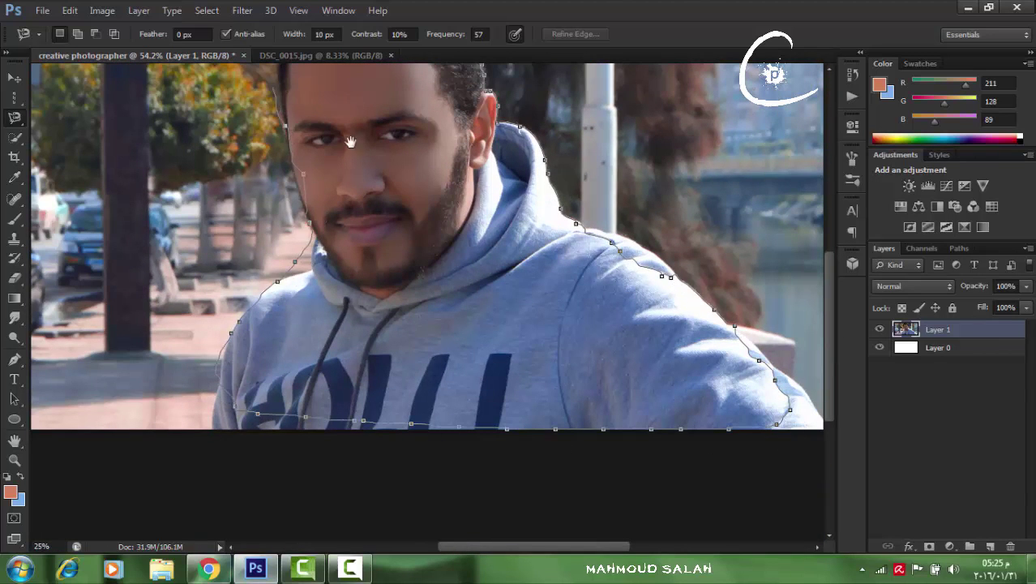
pyautogui.moveTo(348, 143); pyautogui.dragTo(294, 245)
pyautogui.hotkey('ctrl', '-')
pyautogui.hotkey('ctrl', '-')
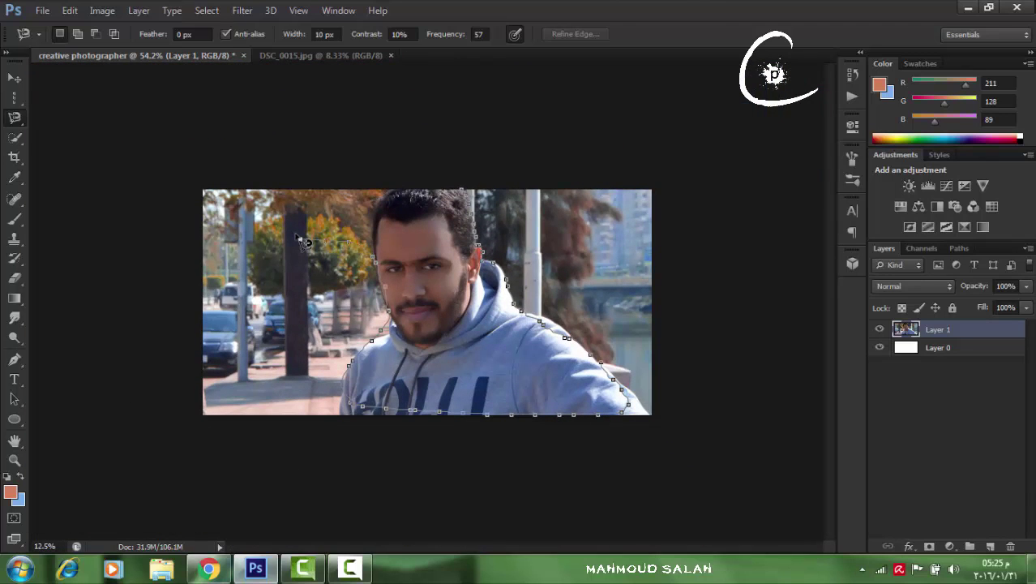
pyautogui.doubleClick(304, 242)
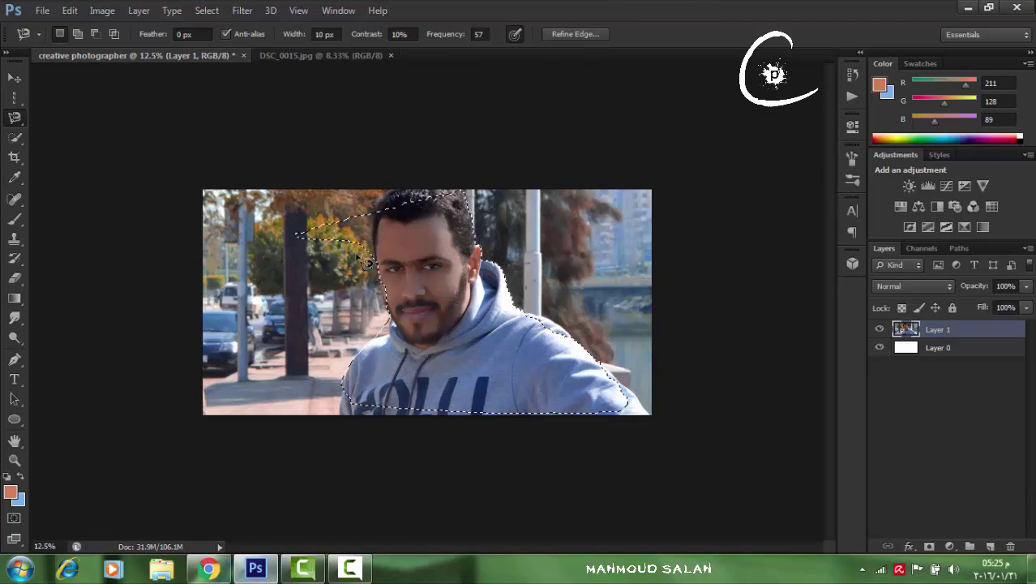
pyautogui.hotkey('ctrl', 'd')
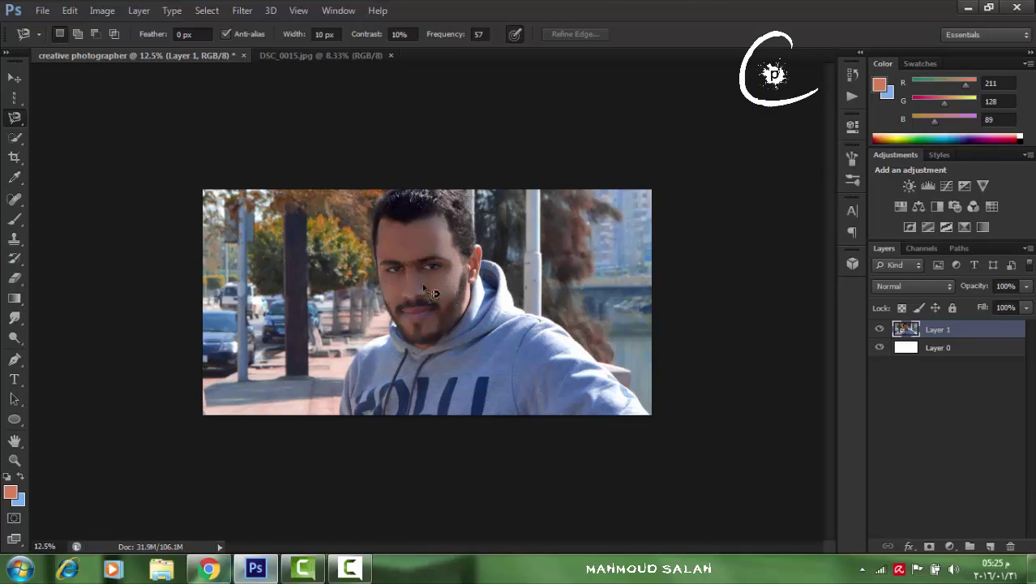
# Try Magic Wand selections with tolerance 8 on the man's forehead, temple, eye and nose and the background trees, and deselect
pyautogui.click(13, 120)
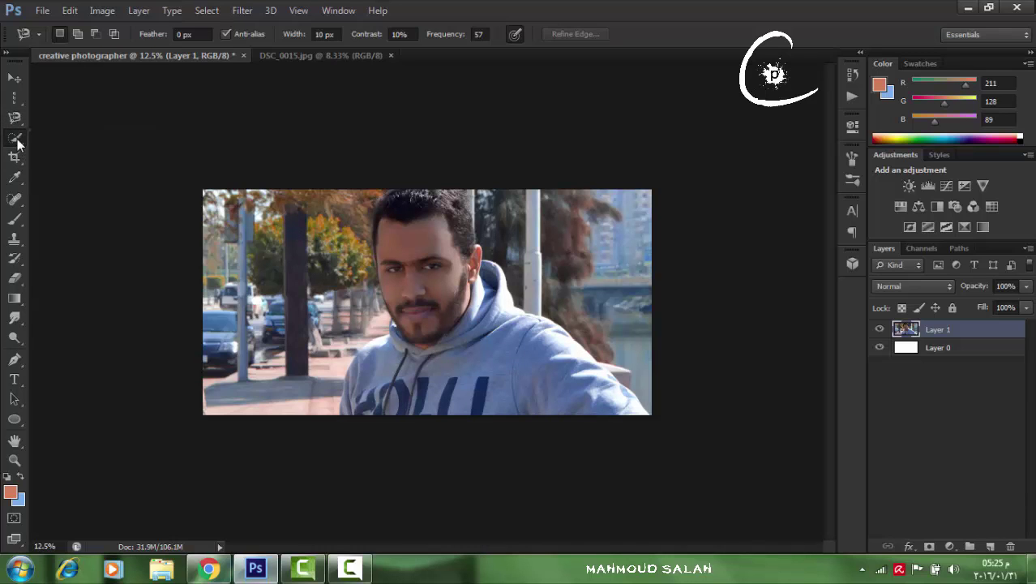
pyautogui.click(18, 144)
pyautogui.rightClick(18, 143)
pyautogui.click(65, 154)
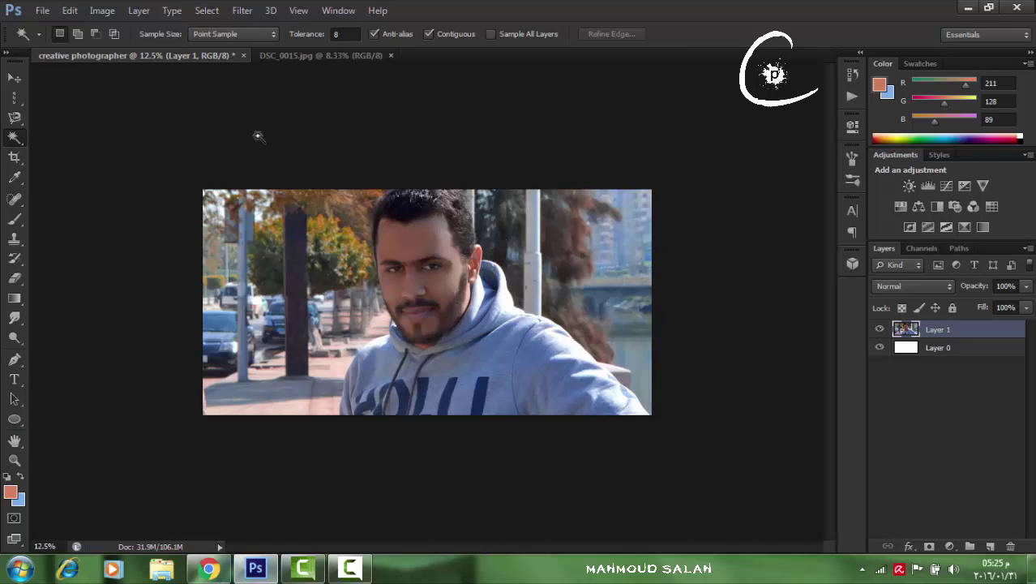
pyautogui.click(417, 243)
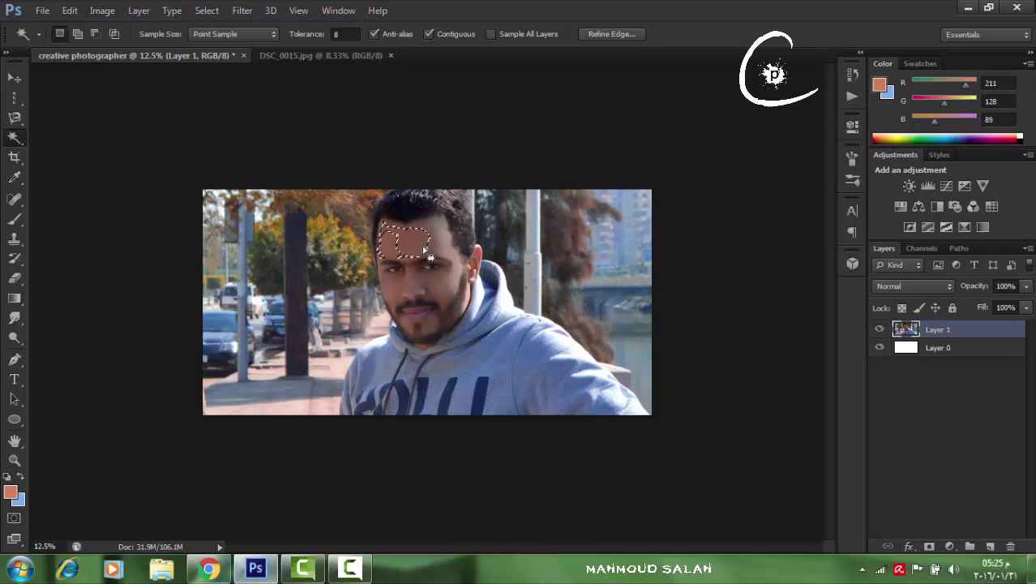
pyautogui.scroll(5, 408, 238)
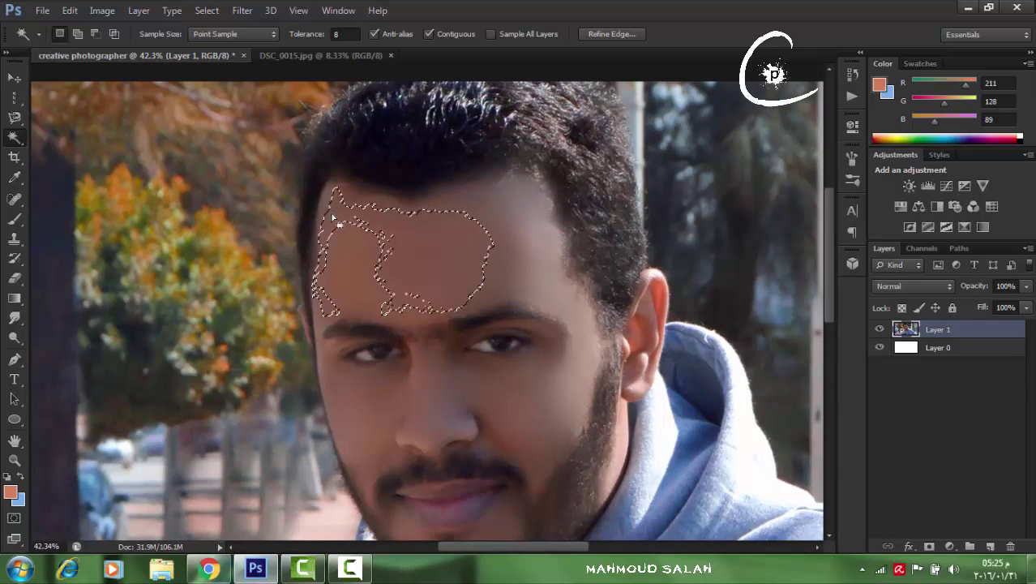
pyautogui.click(529, 233)
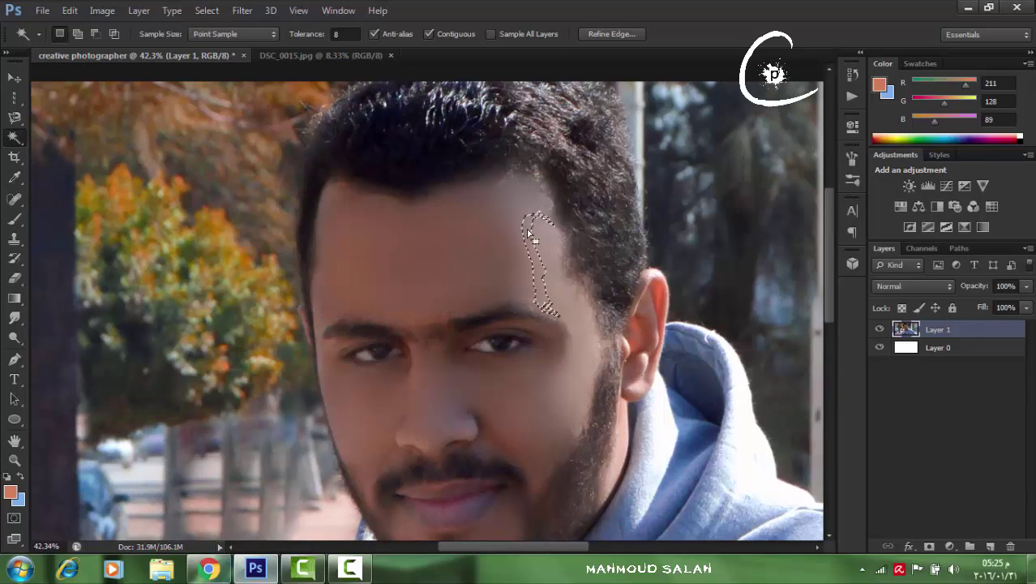
pyautogui.click(503, 348)
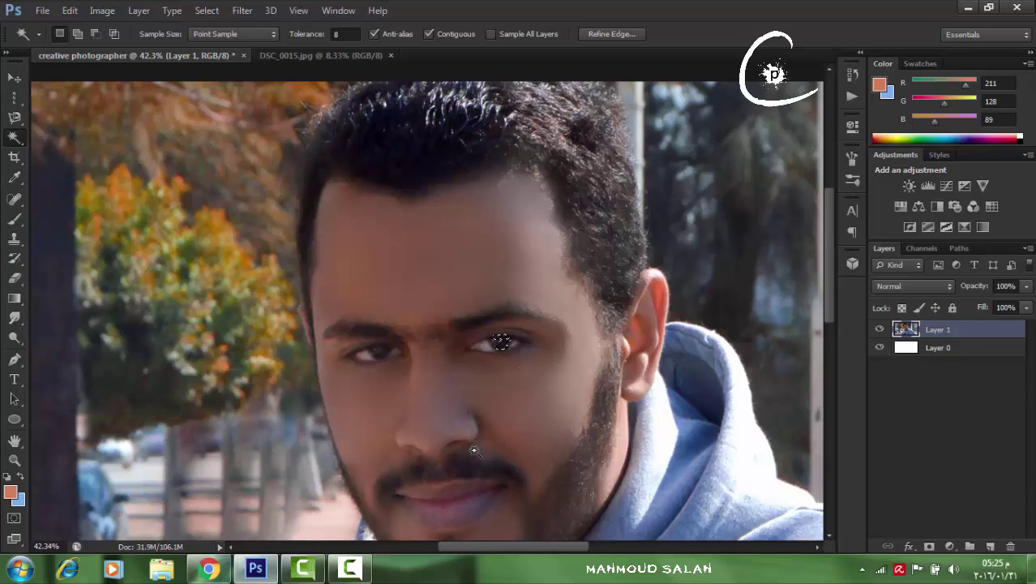
pyautogui.click(433, 389)
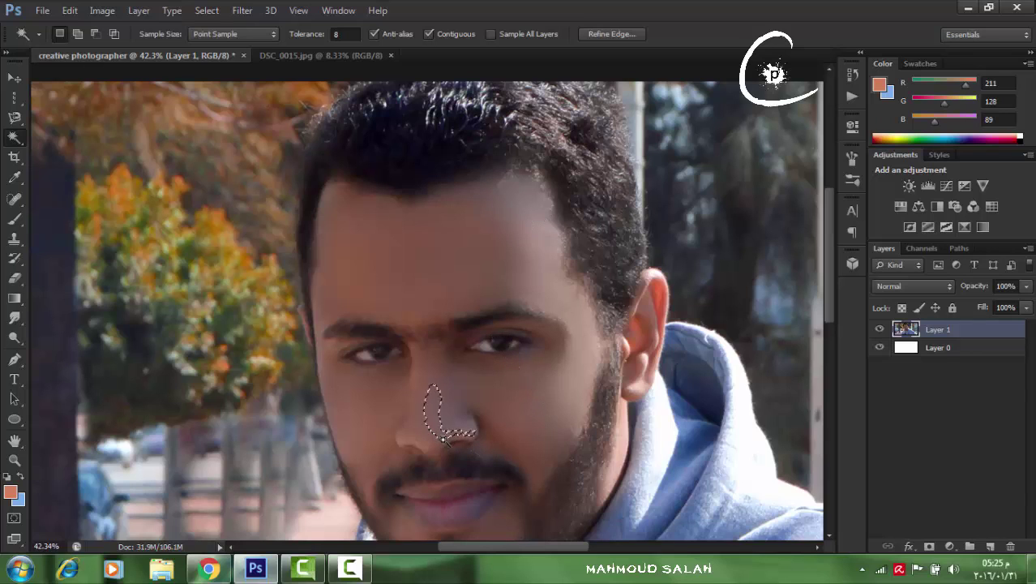
pyautogui.click(733, 199)
pyautogui.hotkey('ctrl', 'd')
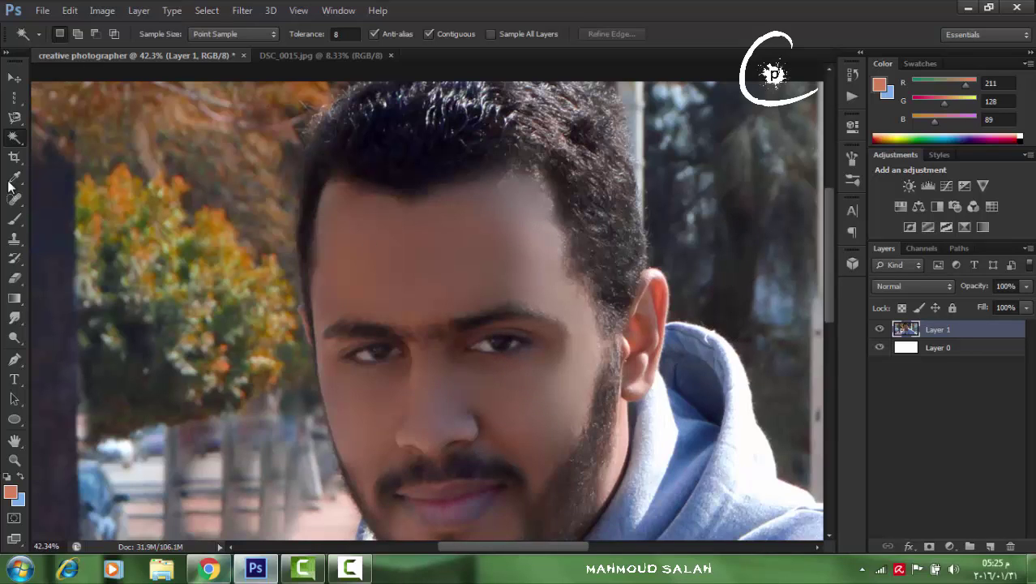
# Try selecting the man's head and the tree beside it with the Quick Selection tool at brush size 70, and deselect
pyautogui.click(14, 137)
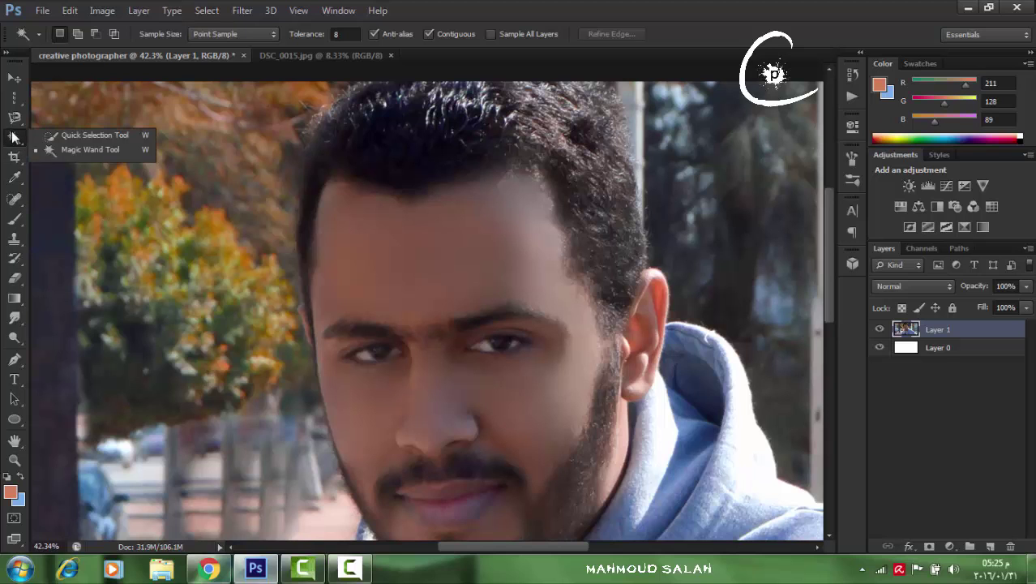
pyautogui.click(73, 138)
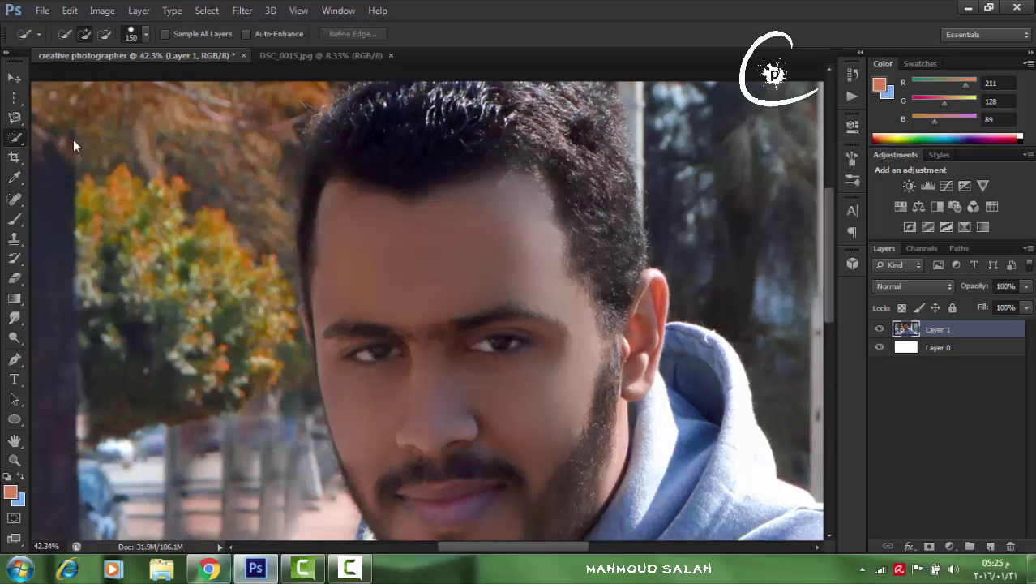
pyautogui.keyDown('alt'); pyautogui.click(453, 281); pyautogui.keyUp('alt')
pyautogui.keyDown('alt'); pyautogui.click(453, 282); pyautogui.keyUp('alt')
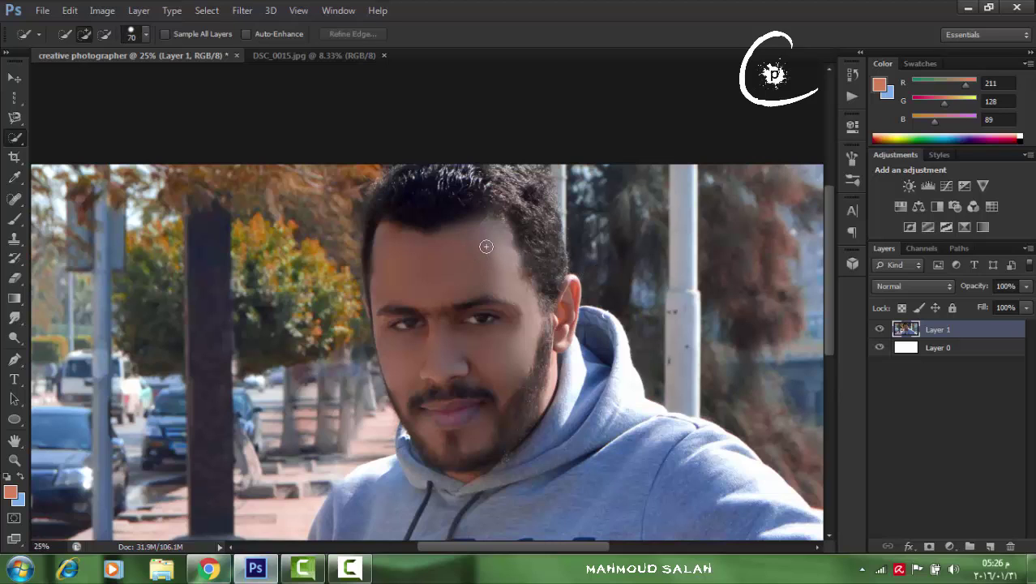
pyautogui.moveTo(466, 275)
pyautogui.mouseDown()
pyautogui.moveTo(410, 295)
pyautogui.moveTo(416, 263)
pyautogui.moveTo(509, 328)
pyautogui.moveTo(509, 371)
pyautogui.moveTo(560, 323)
pyautogui.mouseUp()
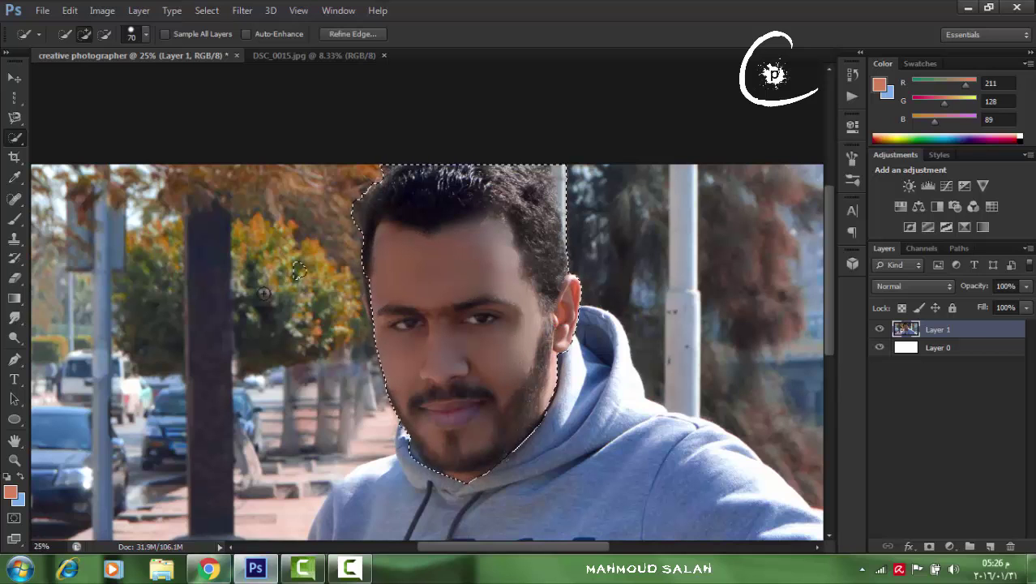
pyautogui.moveTo(284, 276)
pyautogui.mouseDown()
pyautogui.moveTo(243, 318)
pyautogui.moveTo(311, 348)
pyautogui.mouseUp()
pyautogui.hotkey('ctrl', 'd')
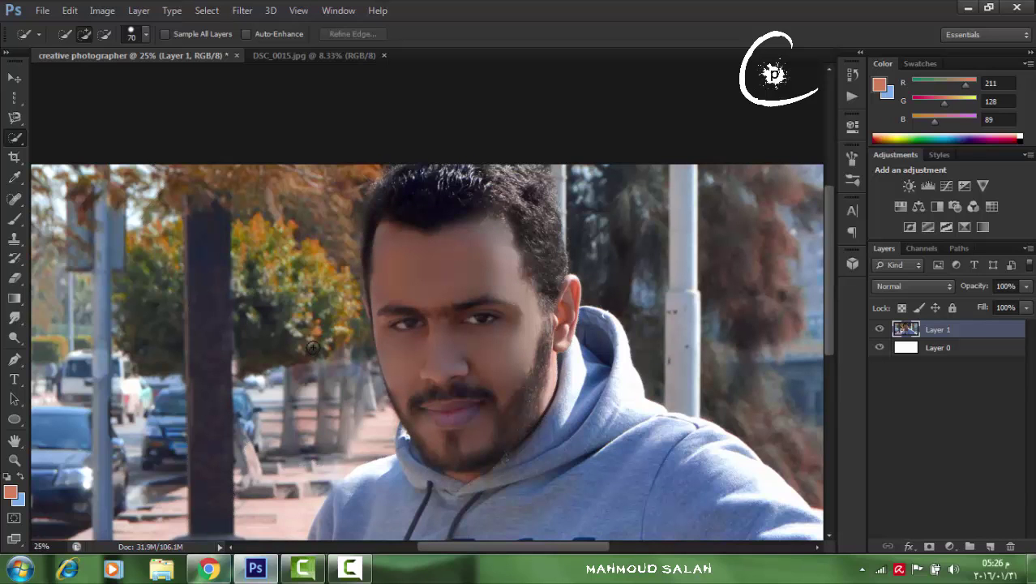
# Try a crop that trims the canvas's right and bottom edges and extends it above the man's head, and undo it
pyautogui.rightClick(15, 138)
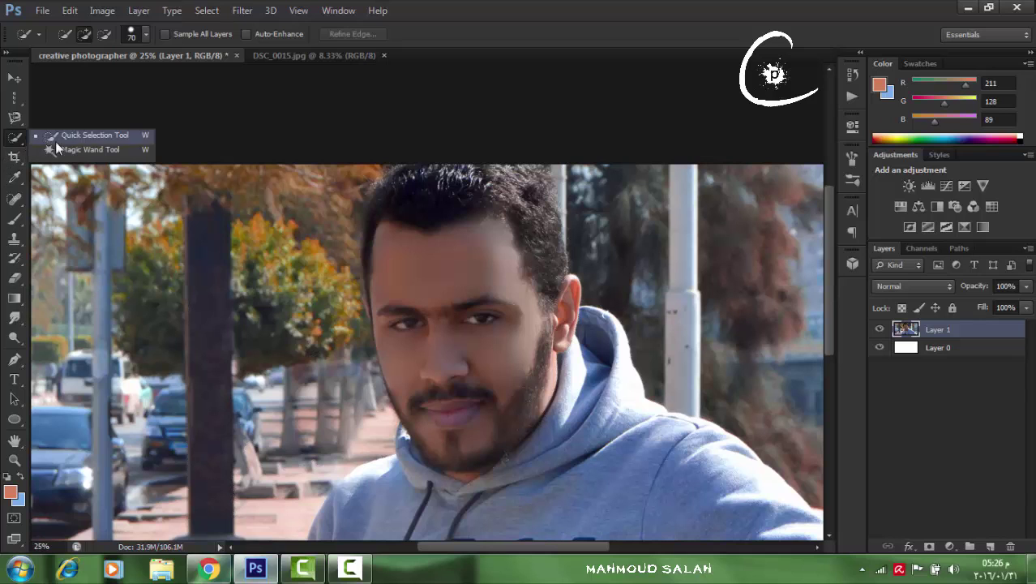
pyautogui.click(15, 158)
pyautogui.click(15, 157)
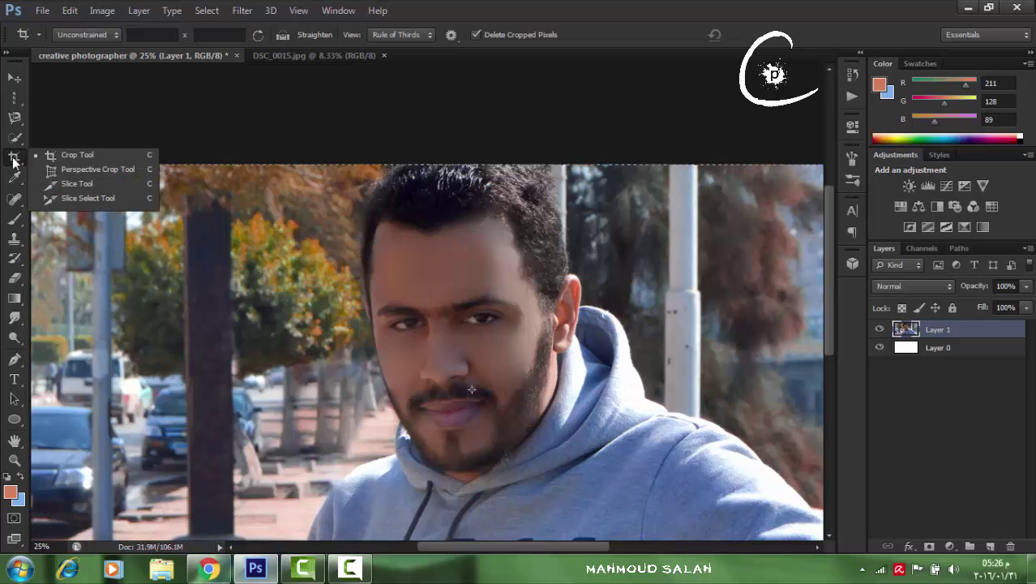
pyautogui.hotkey('ctrl', '0')
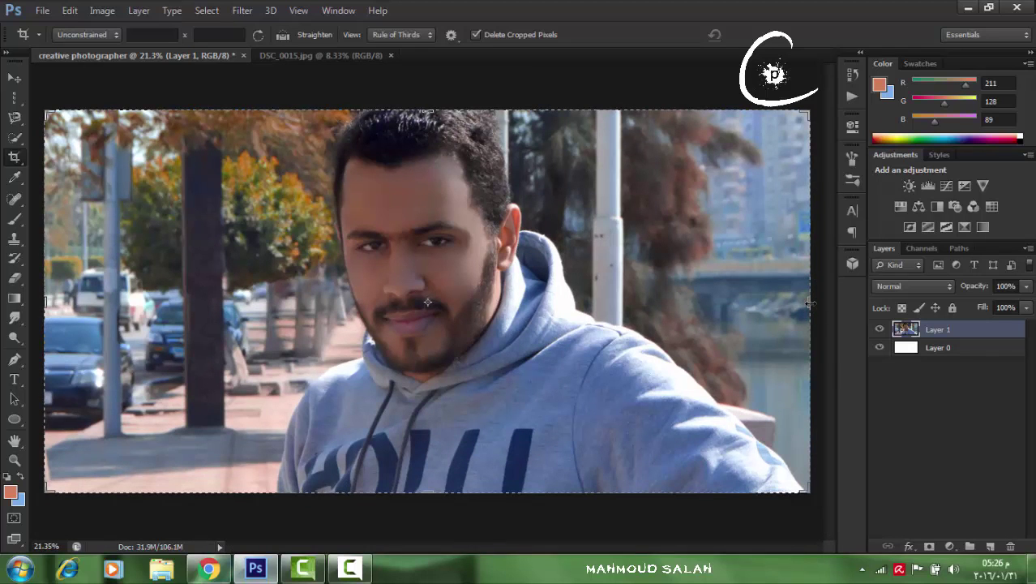
pyautogui.moveTo(809, 302); pyautogui.dragTo(730, 307)
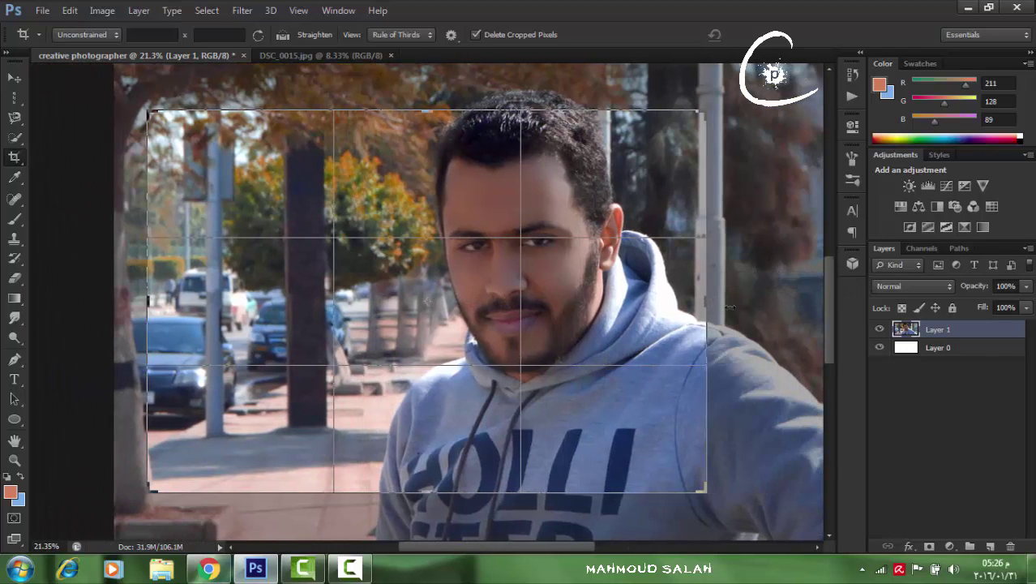
pyautogui.scroll(-2, 508, 357)
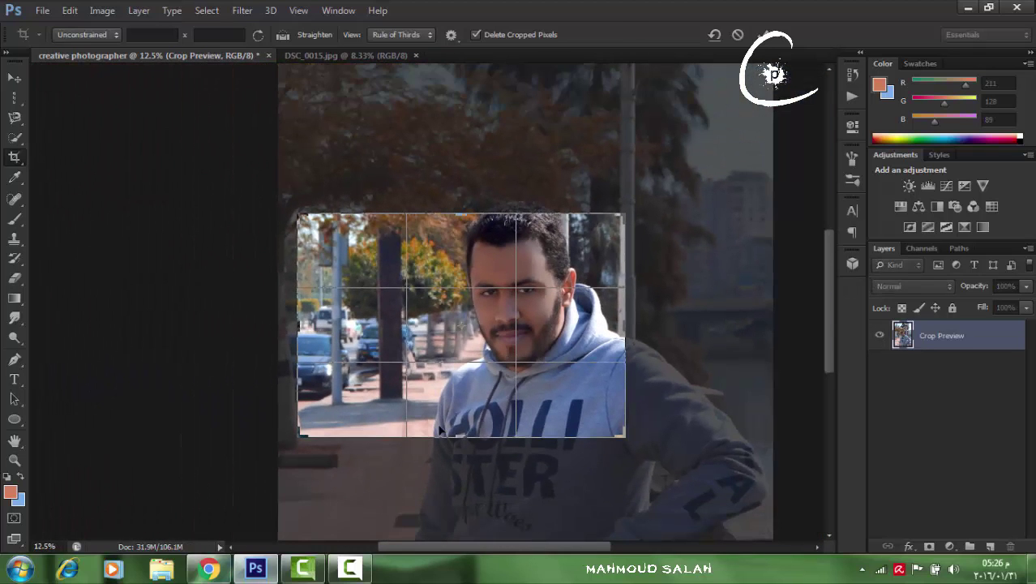
pyautogui.moveTo(457, 439); pyautogui.dragTo(477, 409)
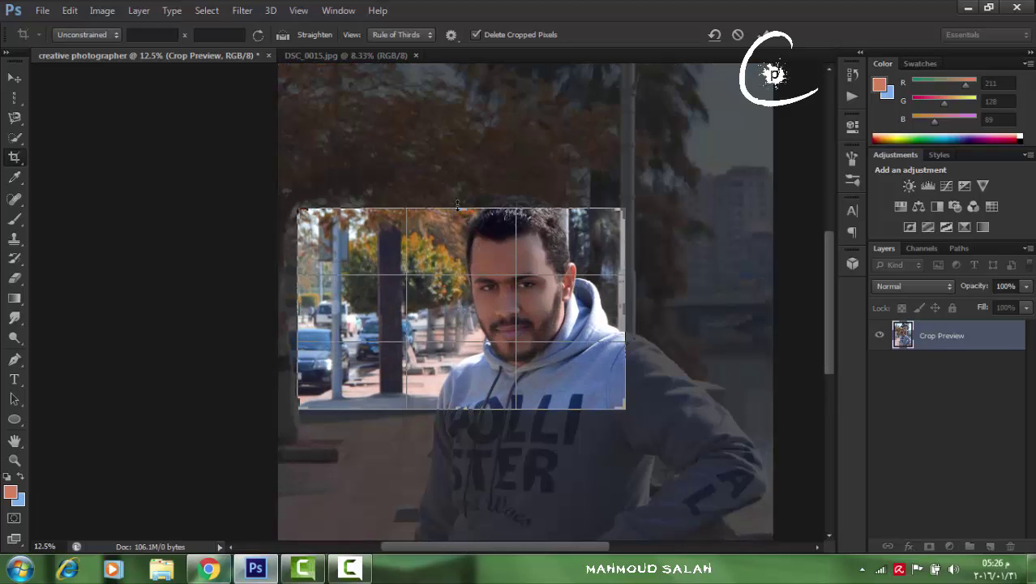
pyautogui.moveTo(458, 204); pyautogui.dragTo(459, 193)
pyautogui.press('Return')
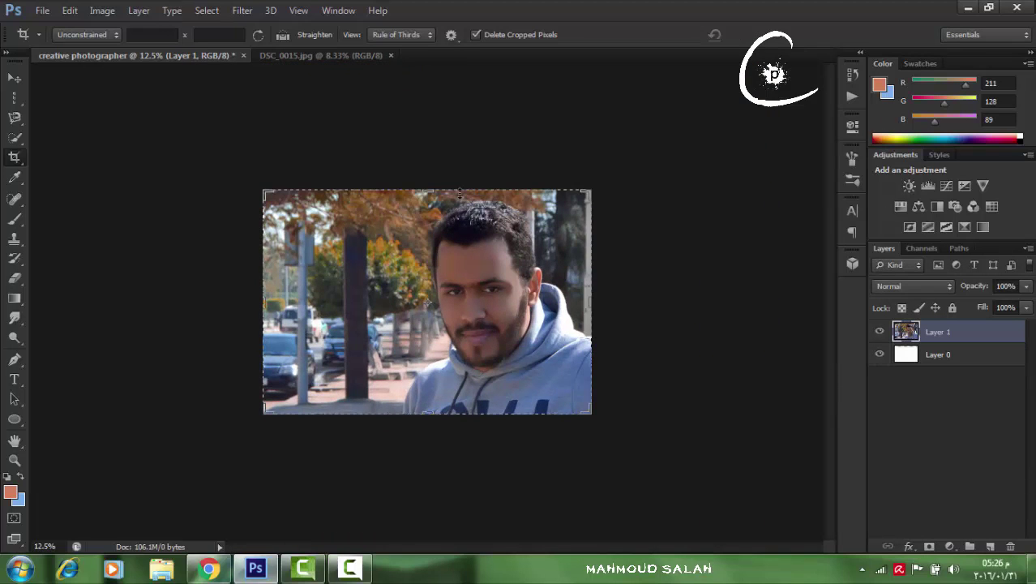
pyautogui.hotkey('ctrl', '+')
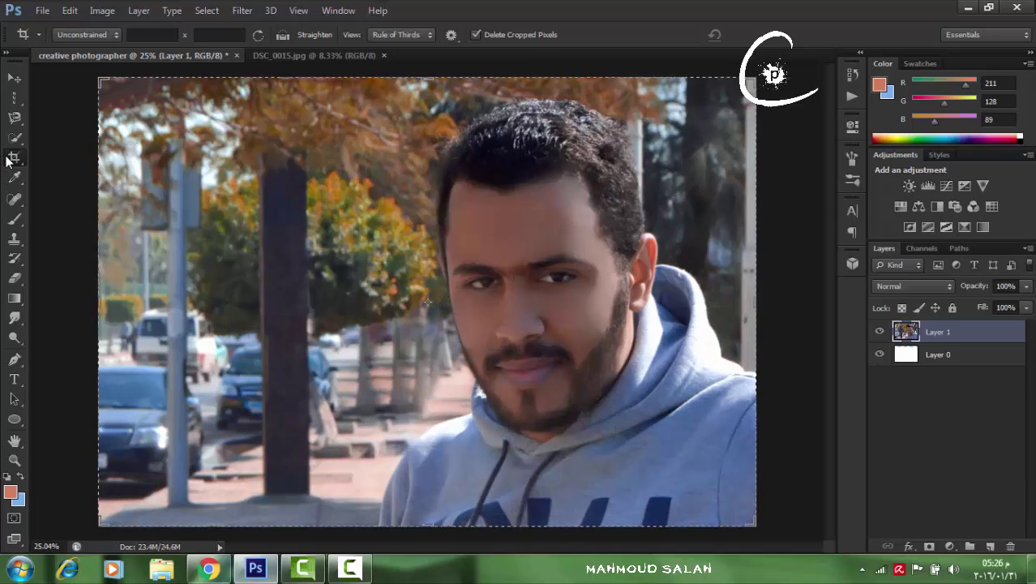
pyautogui.hotkey('ctrl', 'z')
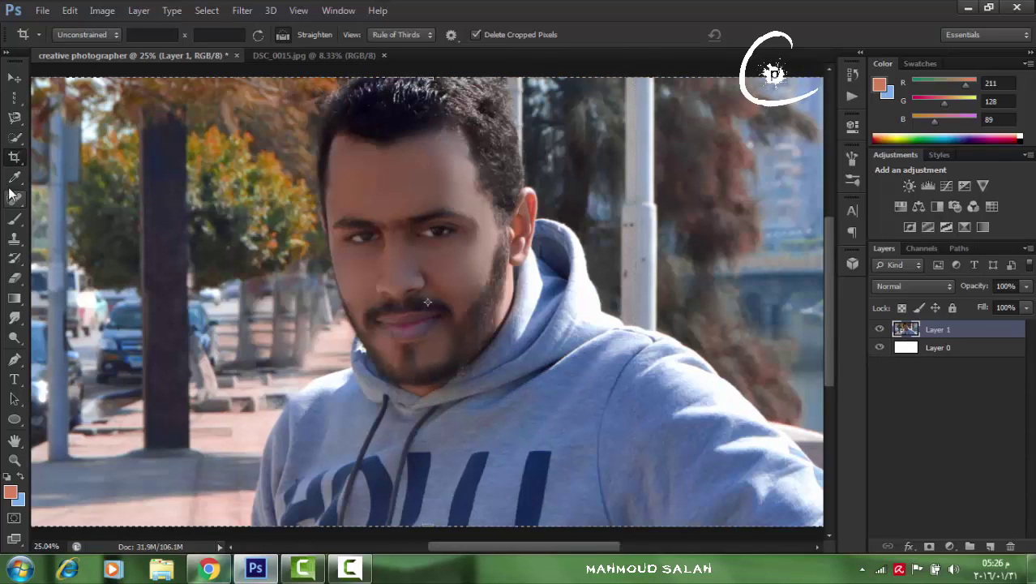
# Sample the man's lips and the pale pink background beside his jaw as the foreground colour with the Eyedropper tool
pyautogui.click(14, 179)
pyautogui.hotkey('ctrl', '-')
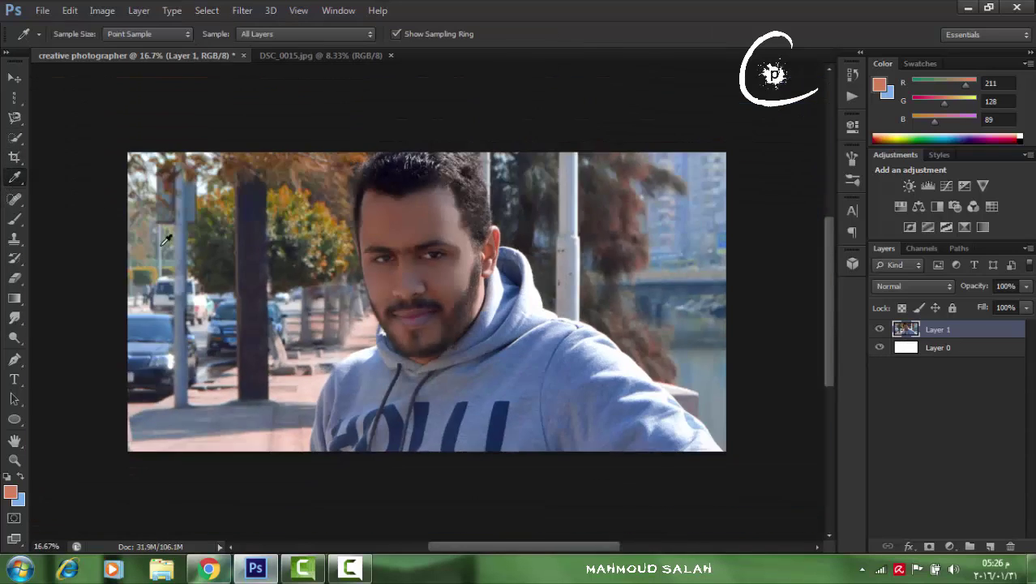
pyautogui.rightClick(13, 180)
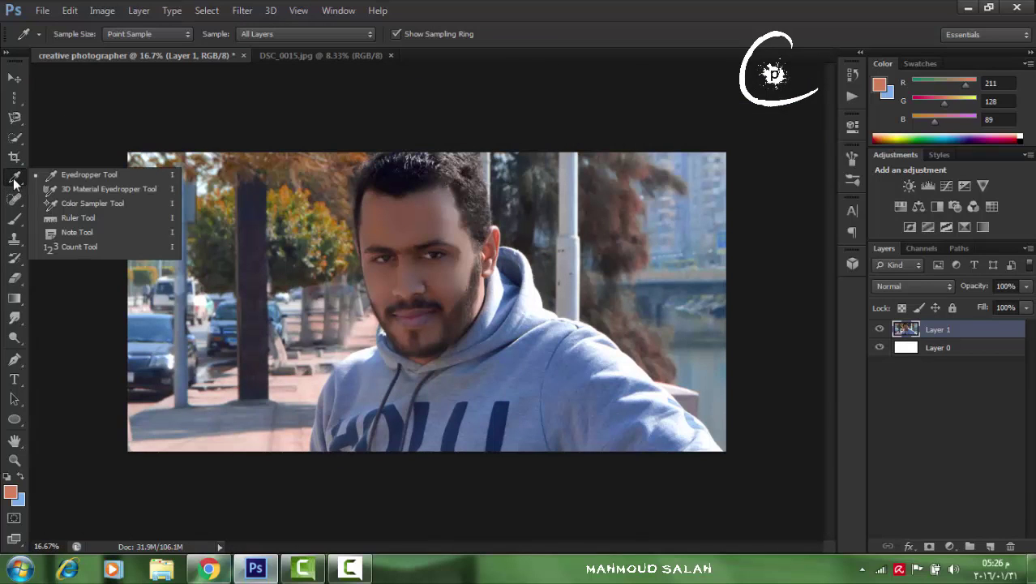
pyautogui.click(14, 180)
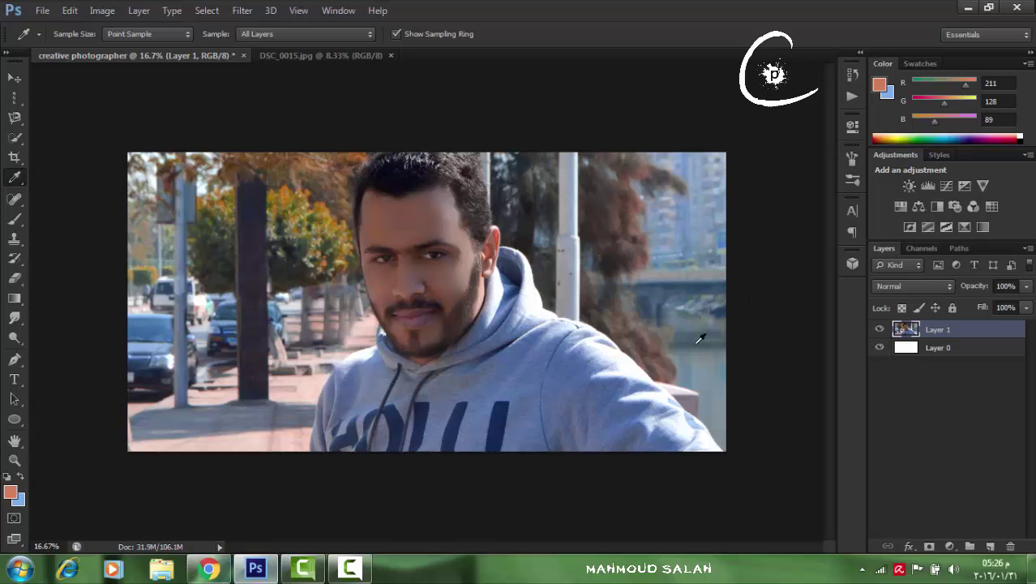
pyautogui.click(421, 314)
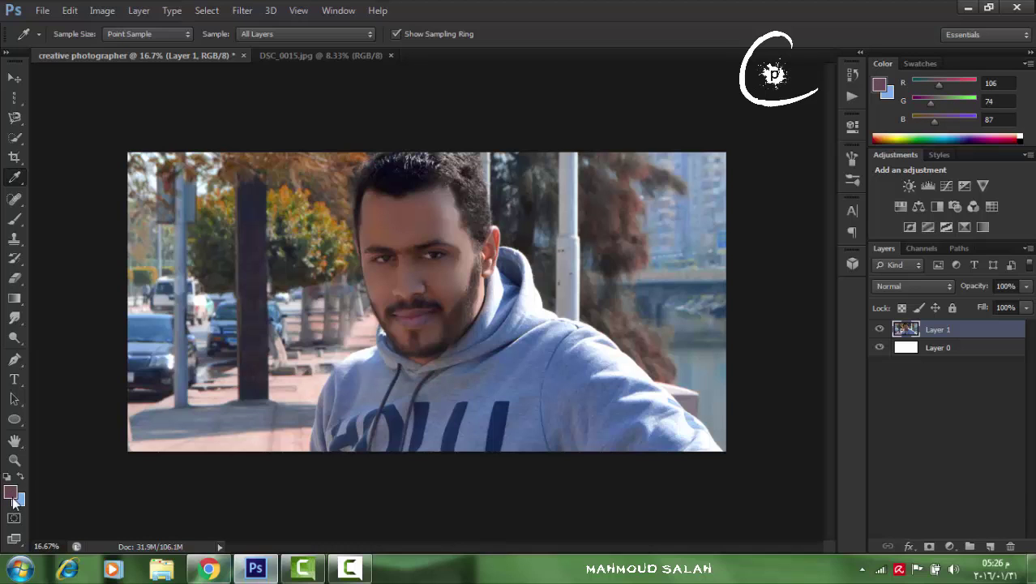
pyautogui.click(365, 336)
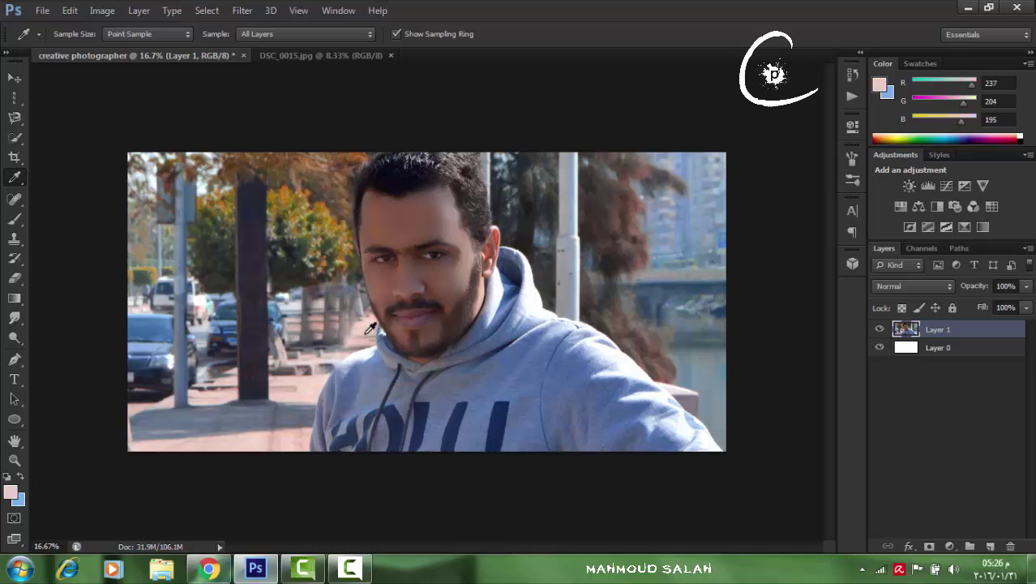
# Sample the water, the blue area at the photo's right edge and the brown foliage as the foreground colour with the Eyedropper tool
pyautogui.click(702, 358)
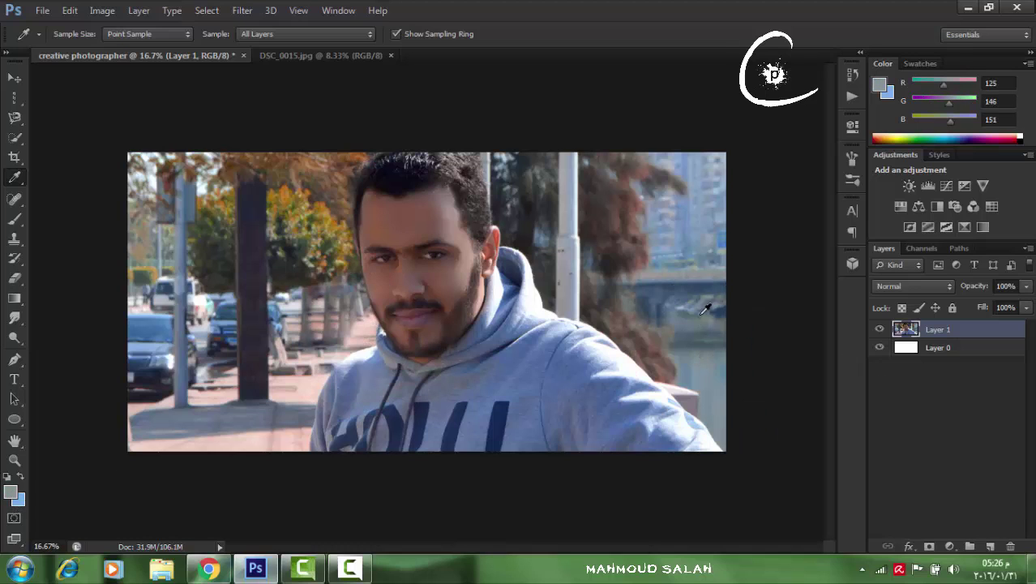
pyautogui.click(720, 242)
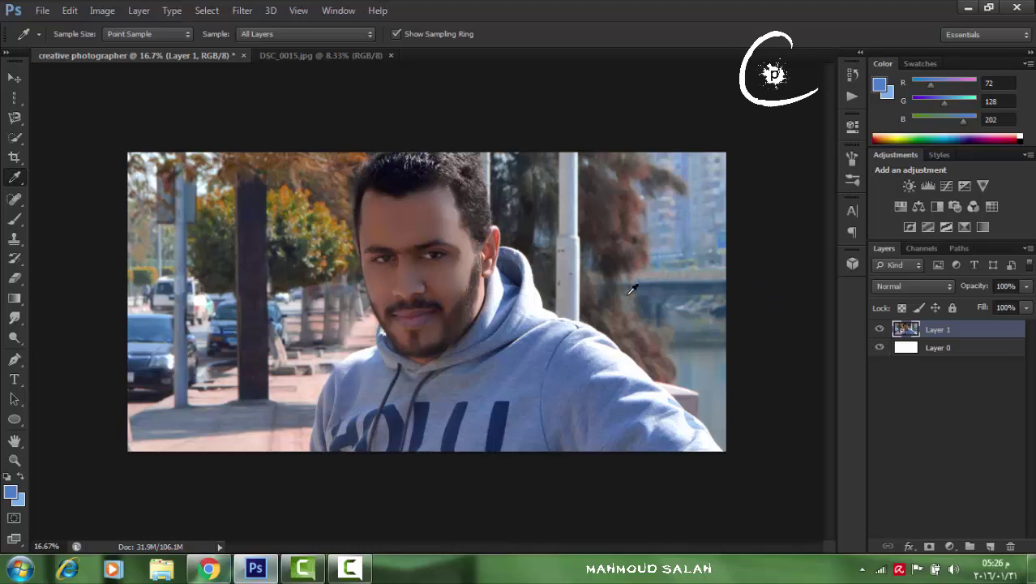
pyautogui.click(640, 199)
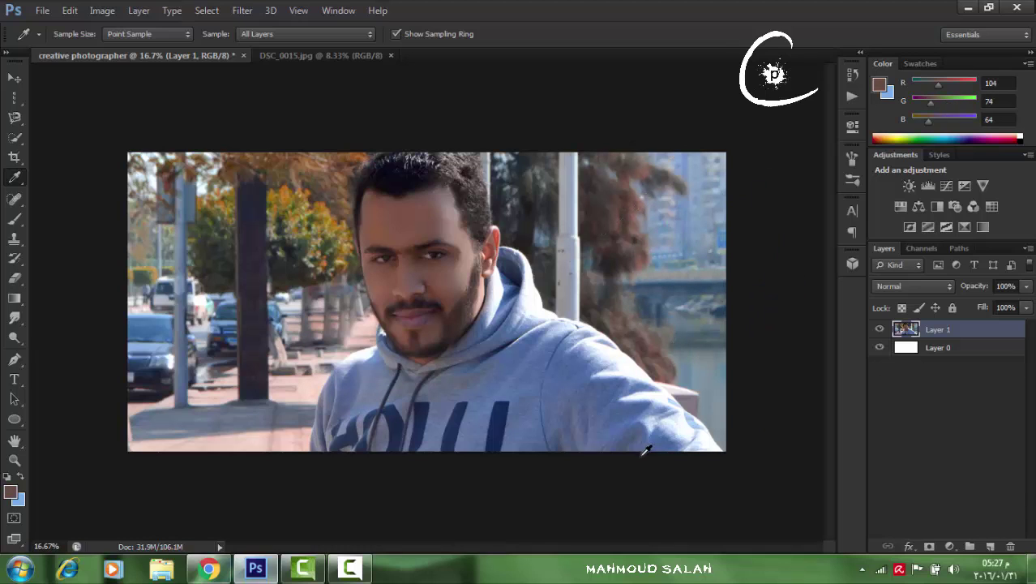
# Try a pale pinkish grey in the foreground Color Picker, and set the foreground colour to hex value 1
pyautogui.click(11, 493)
pyautogui.moveTo(800, 227)
pyautogui.mouseDown()
pyautogui.moveTo(854, 132)
pyautogui.moveTo(839, 199)
pyautogui.moveTo(660, 167)
pyautogui.mouseUp()
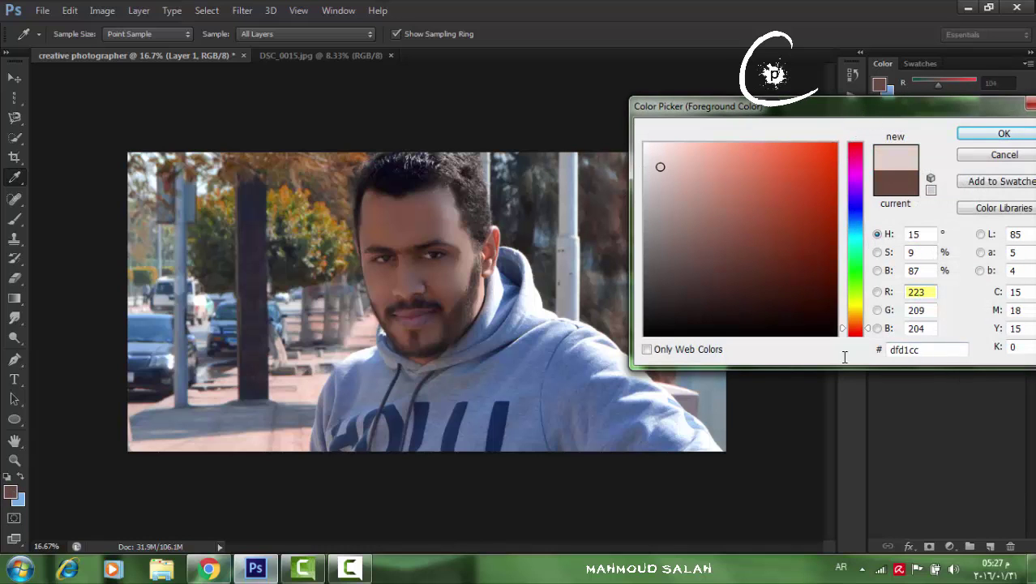
pyautogui.click(904, 350)
pyautogui.write('1')
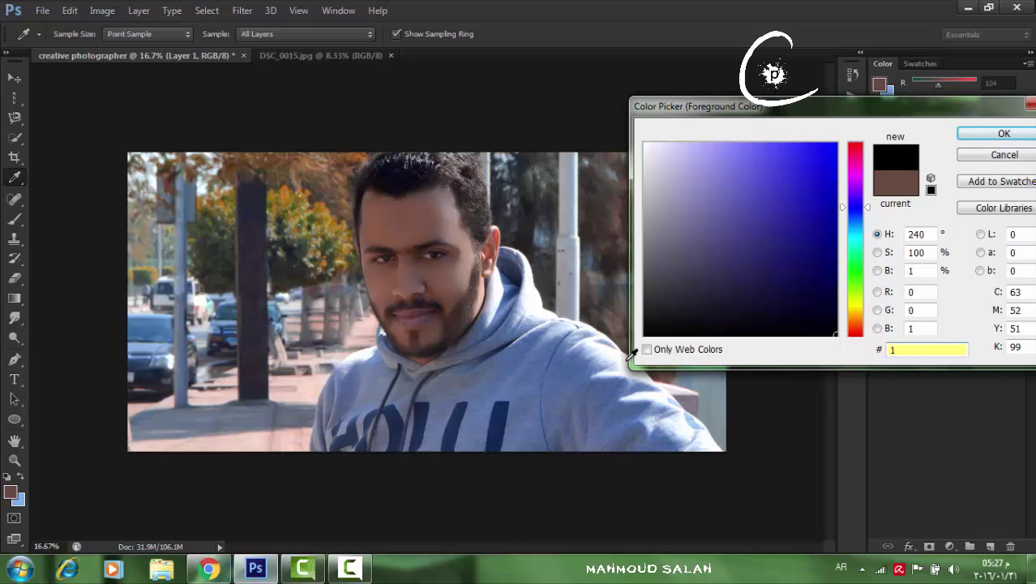
pyautogui.press('Return')
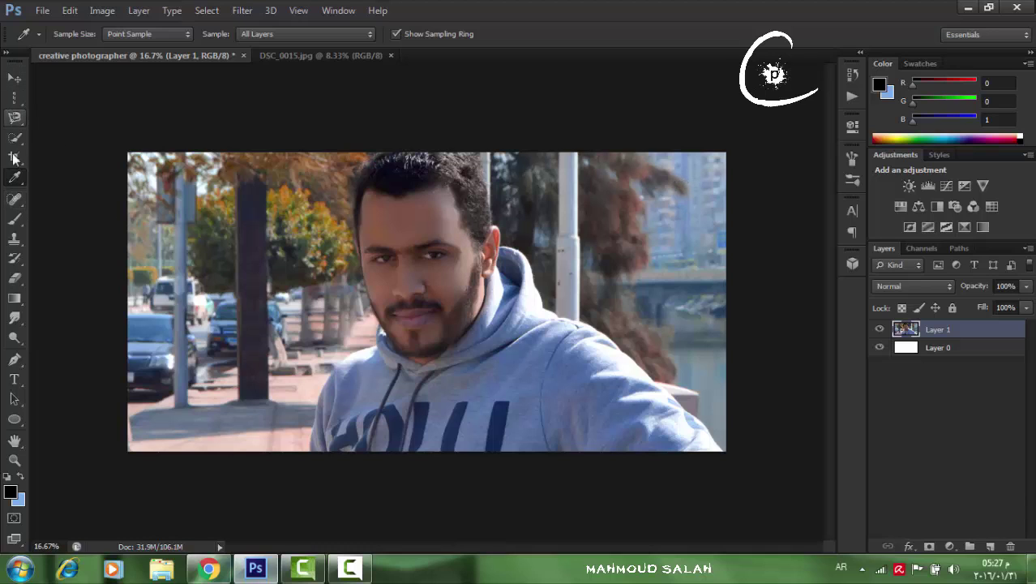
# Activate the Spot Healing Brush tool from the healing tools group
pyautogui.click(15, 201)
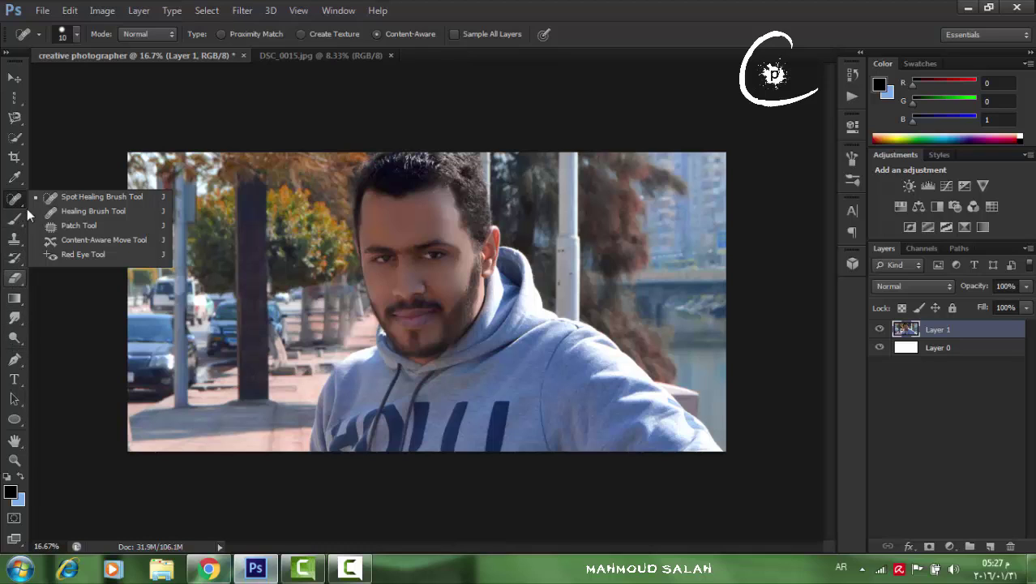
pyautogui.click(15, 202)
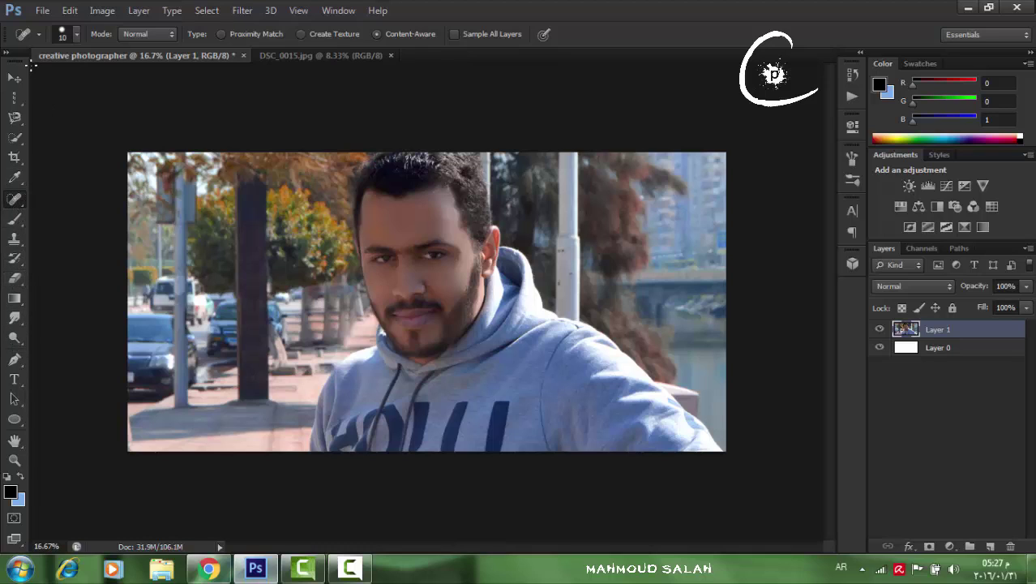